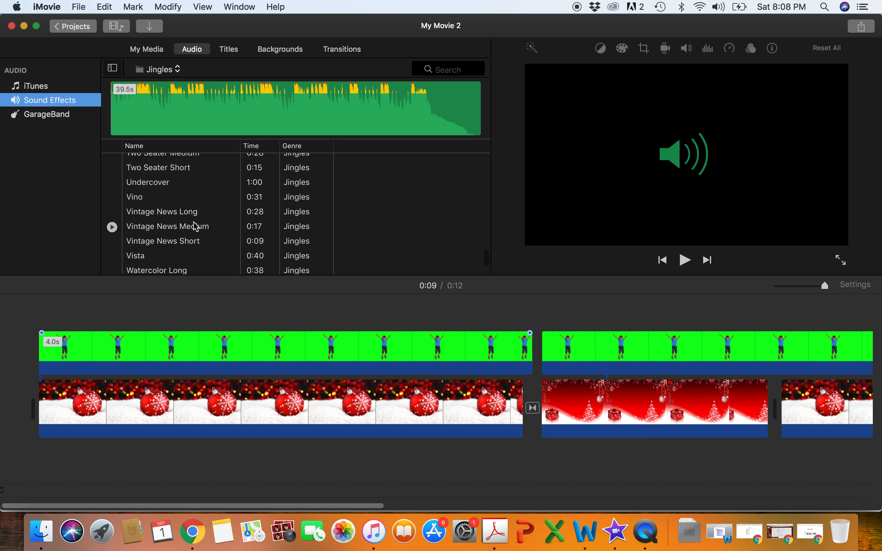
{"action": "left_click", "coordinate": [174, 70]}
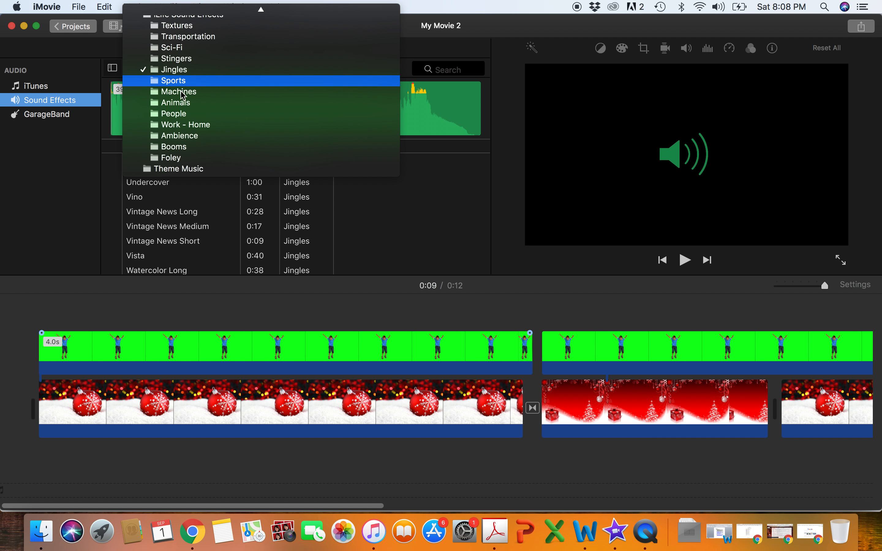
{"action": "scroll", "coordinate": [196, 142], "scroll_direction": "up", "scroll_amount": 1}
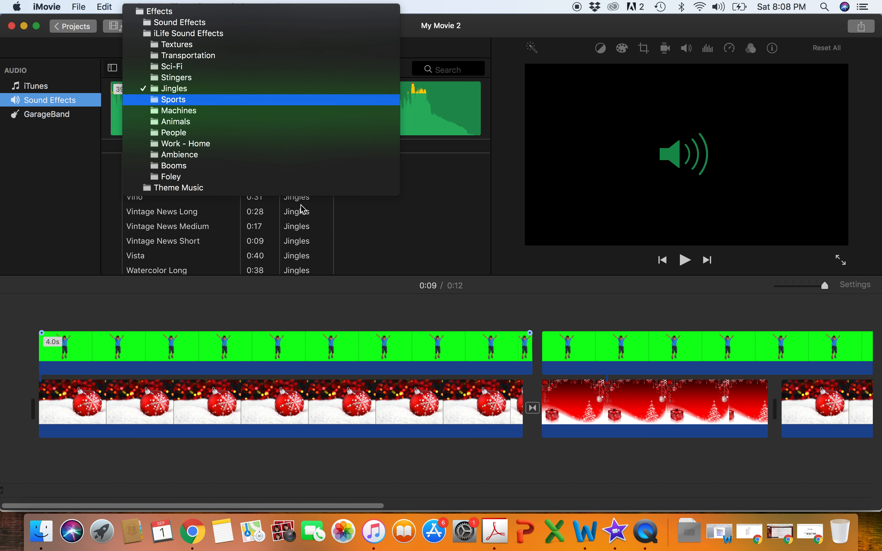
{"action": "left_click", "coordinate": [394, 238]}
{"action": "left_click", "coordinate": [126, 294]}
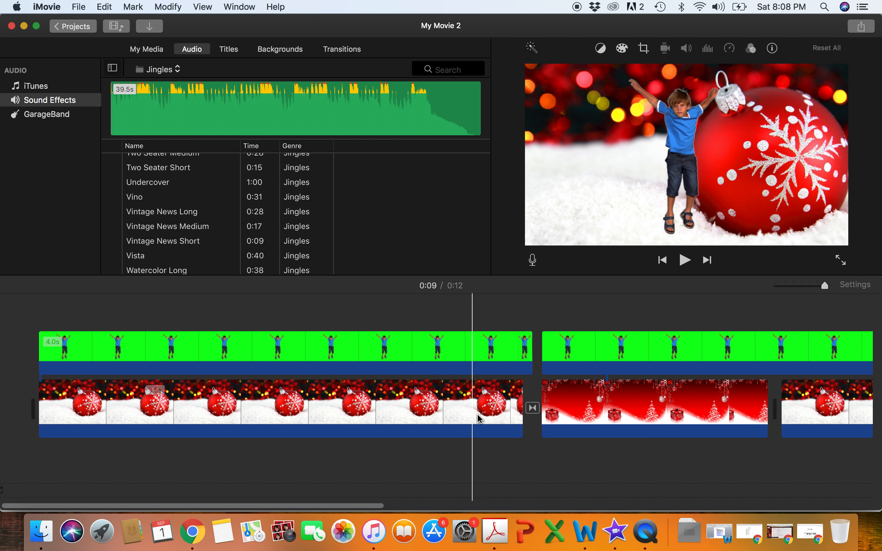
- Extend the start of the first ornament background clip to about 4.3 s so it begins before the green-screen boy overlay
{"action": "left_click_drag", "start_coordinate": [37, 390], "coordinate": [3, 386]}
{"action": "scroll", "coordinate": [142, 379], "scroll_direction": "right", "scroll_amount": 3}
{"action": "scroll", "coordinate": [144, 383], "scroll_direction": "left", "scroll_amount": 5}
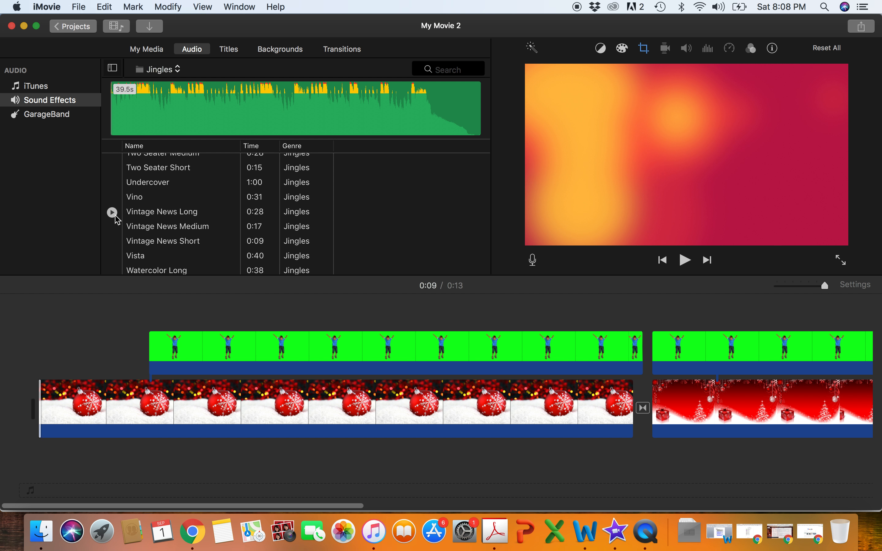
- Preview the Vintage News Short jingle and place it beneath the first ornament clip at the start of the movie
{"action": "left_click", "coordinate": [112, 242]}
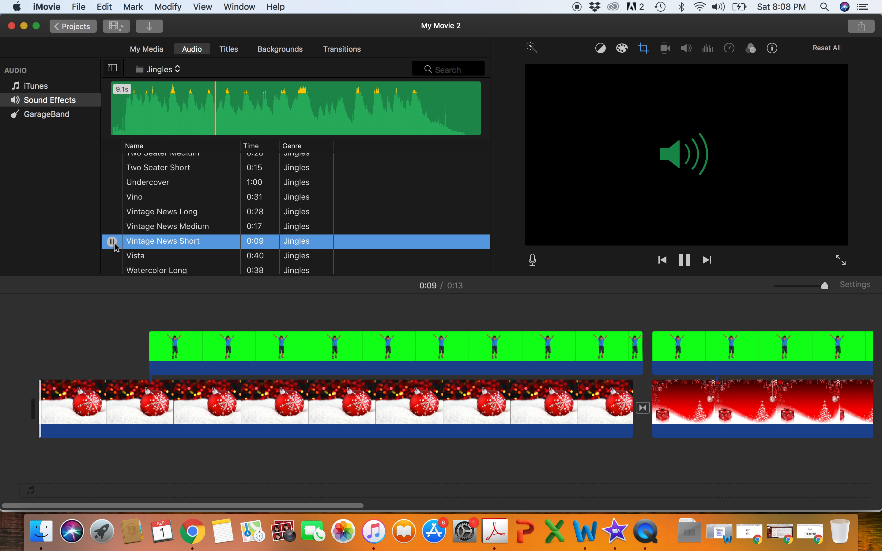
{"action": "left_click_drag", "start_coordinate": [168, 246], "coordinate": [42, 461]}
{"action": "scroll", "coordinate": [41, 462], "scroll_direction": "right", "scroll_amount": 2}
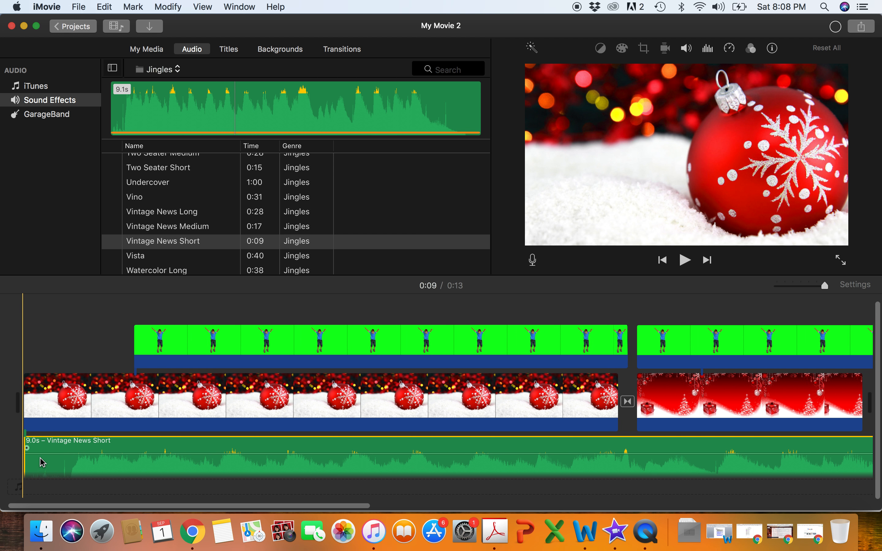
{"action": "scroll", "coordinate": [502, 424], "scroll_direction": "right", "scroll_amount": 10}
{"action": "scroll", "coordinate": [502, 423], "scroll_direction": "left", "scroll_amount": 10}
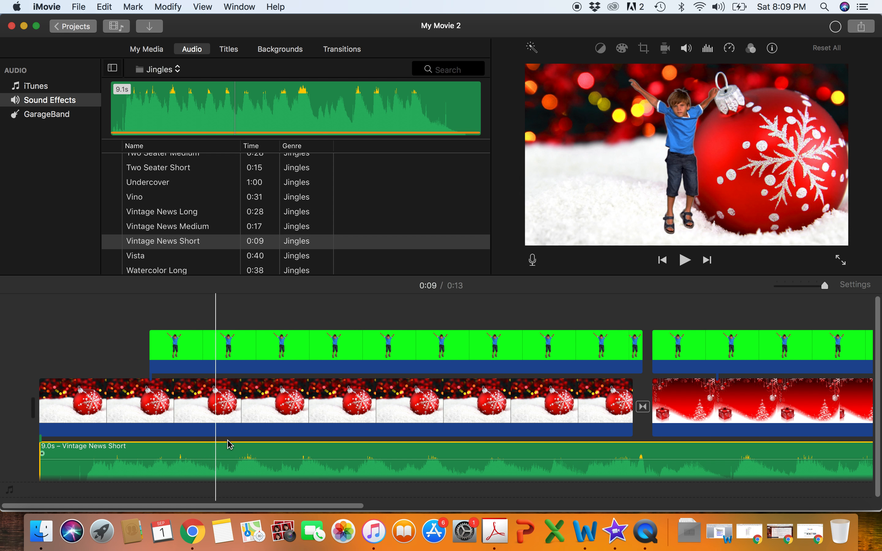
- Trim the end of the Vintage News Short audio back to just past the start of the first boy overlay
{"action": "scroll", "coordinate": [266, 425], "scroll_direction": "down", "scroll_amount": 1}
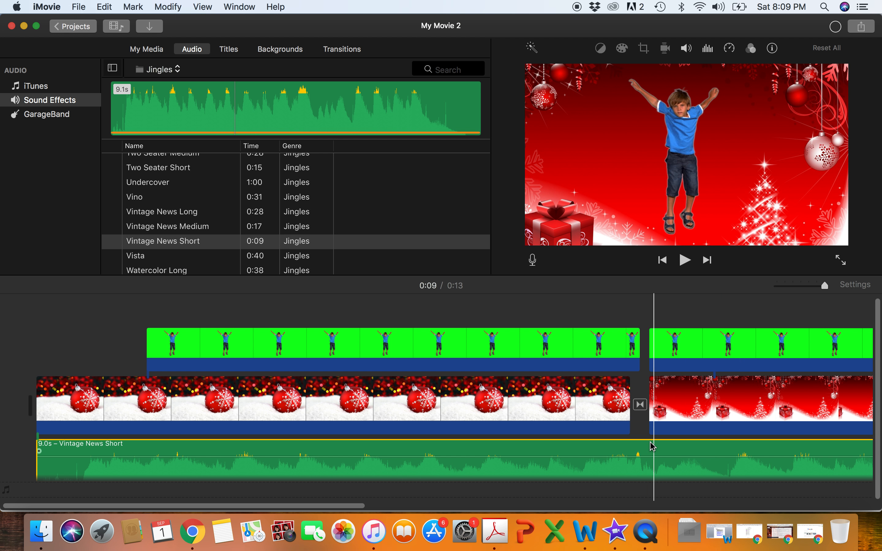
{"action": "scroll", "coordinate": [652, 446], "scroll_direction": "right", "scroll_amount": 10}
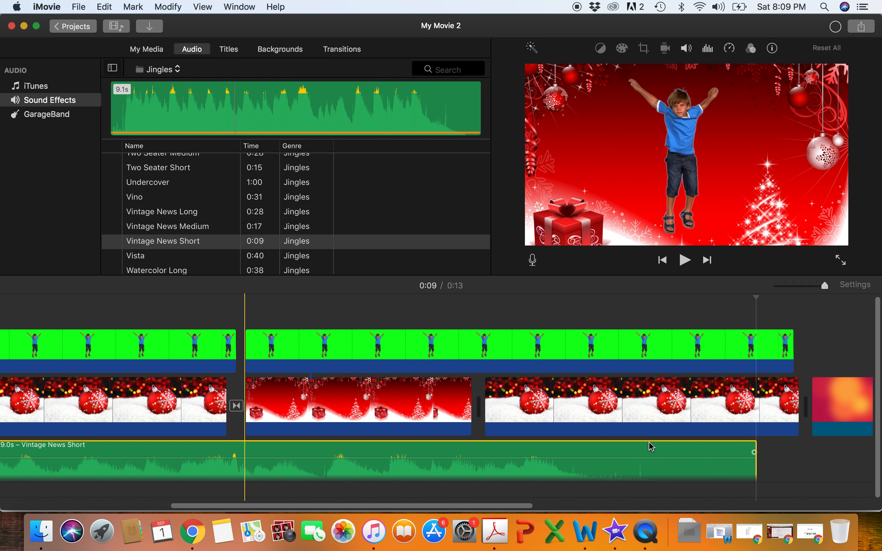
{"action": "left_click_drag", "start_coordinate": [756, 448], "coordinate": [64, 428]}
{"action": "scroll", "coordinate": [64, 428], "scroll_direction": "right", "scroll_amount": 4}
{"action": "scroll", "coordinate": [64, 428], "scroll_direction": "left", "scroll_amount": 11}
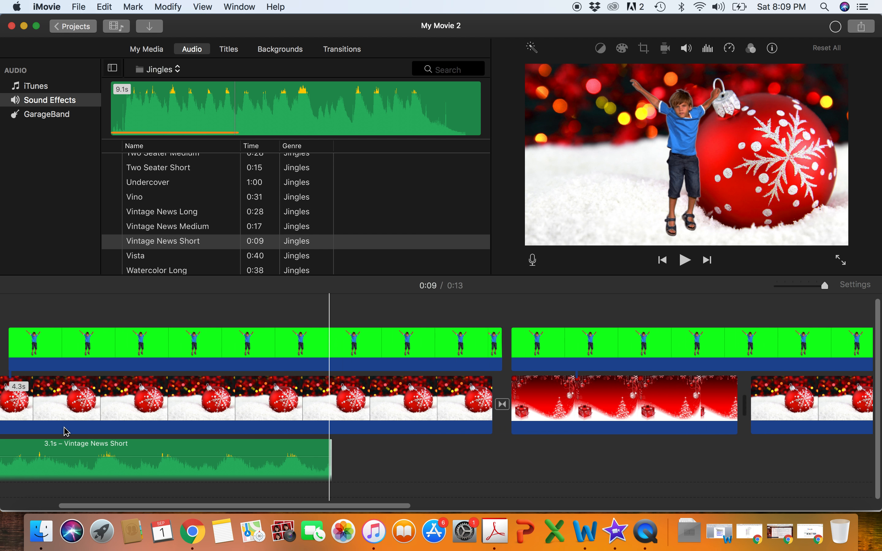
{"action": "scroll", "coordinate": [468, 487], "scroll_direction": "left", "scroll_amount": 4}
{"action": "left_click_drag", "start_coordinate": [469, 448], "coordinate": [167, 445]}
- Extend the start of the first ornament clip, adjust the Vintage News Short audio to 1.4 s, and play the opening
{"action": "left_click_drag", "start_coordinate": [40, 389], "coordinate": [1, 395]}
{"action": "left_click_drag", "start_coordinate": [175, 444], "coordinate": [91, 446]}
{"action": "left_click_drag", "start_coordinate": [166, 447], "coordinate": [227, 448]}
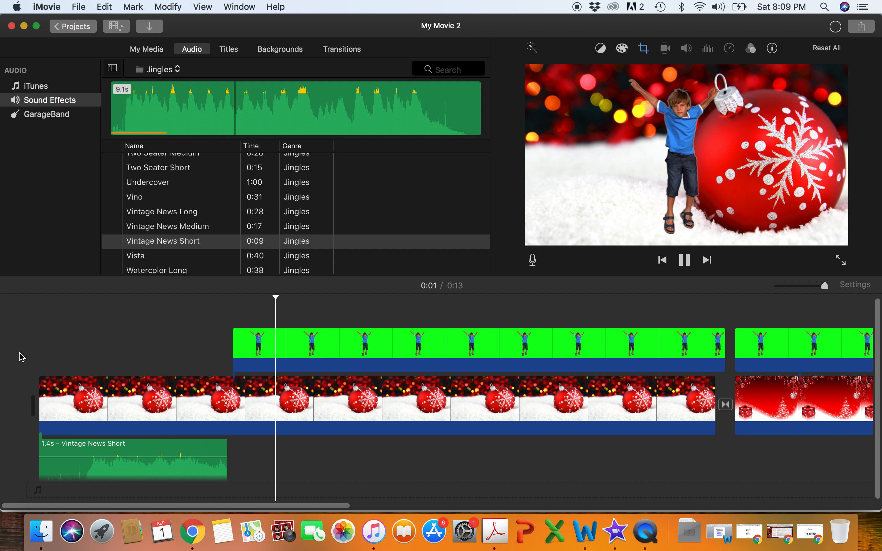
{"action": "key", "text": "space"}
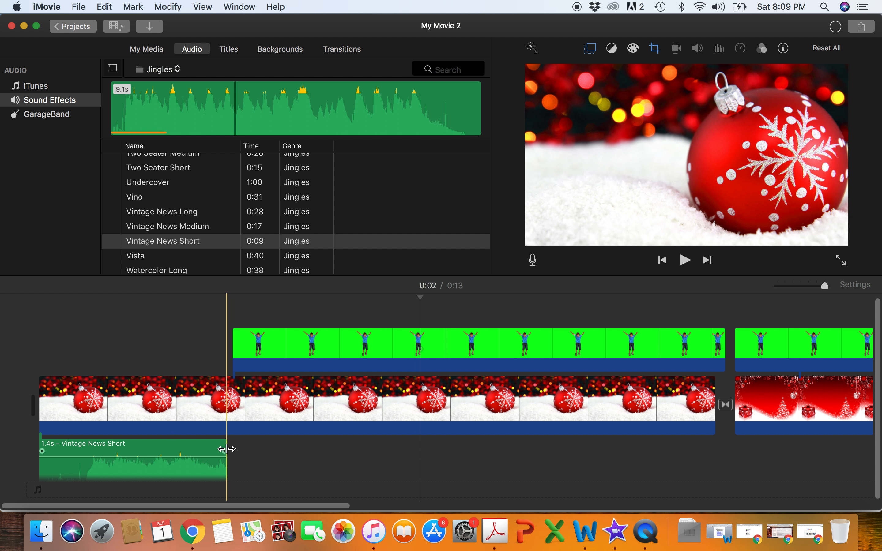
- Lengthen the first ornament clip to 6.0 s and the Vintage News Short audio to 2.5 s, and play the opening
{"action": "left_click_drag", "start_coordinate": [226, 452], "coordinate": [333, 452]}
{"action": "left_click_drag", "start_coordinate": [38, 394], "coordinate": [2, 392]}
{"action": "left_click_drag", "start_coordinate": [269, 458], "coordinate": [121, 451]}
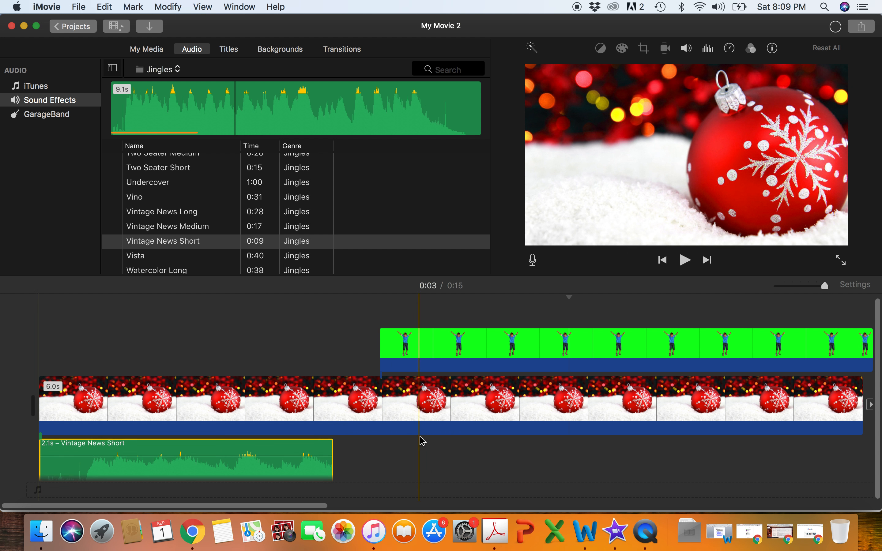
{"action": "left_click_drag", "start_coordinate": [336, 451], "coordinate": [379, 450]}
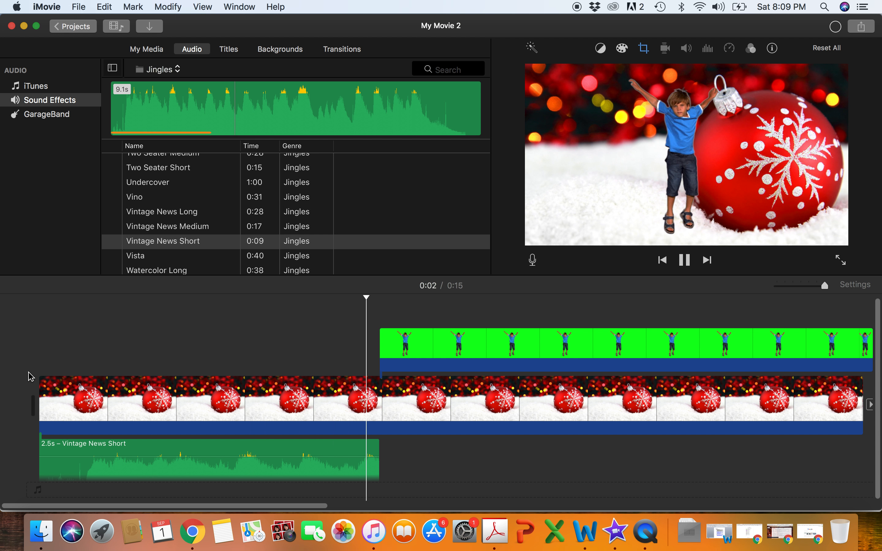
{"action": "key", "text": "space"}
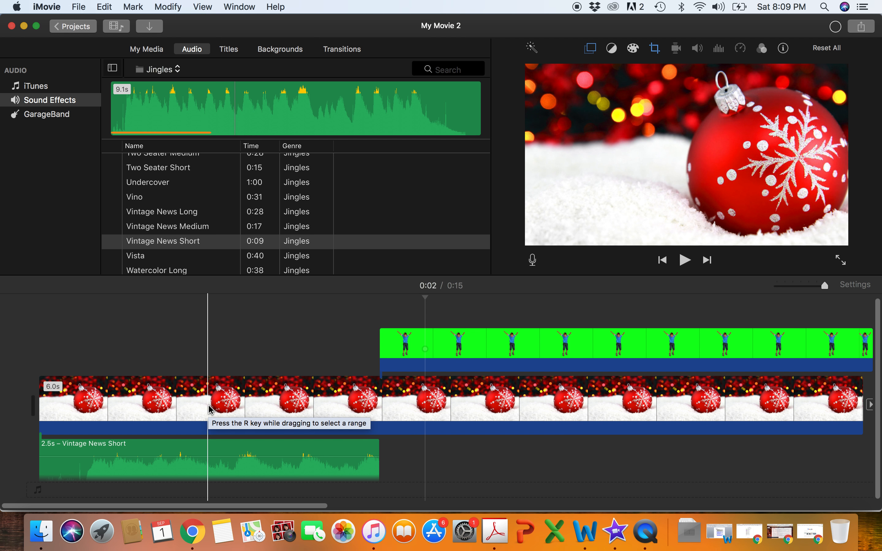
- Add a fade-out to the end of the Vintage News Short audio
{"action": "scroll", "coordinate": [210, 409], "scroll_direction": "right", "scroll_amount": 2}
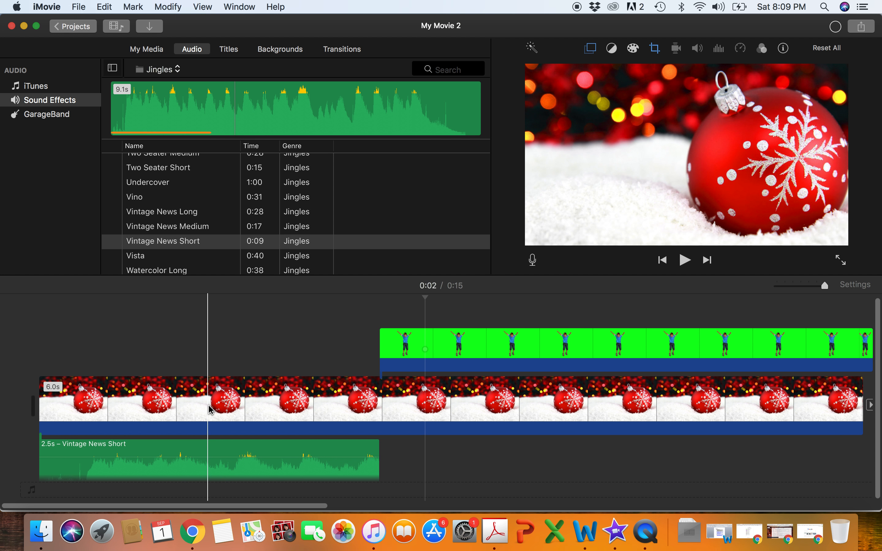
{"action": "scroll", "coordinate": [210, 409], "scroll_direction": "right", "scroll_amount": 2}
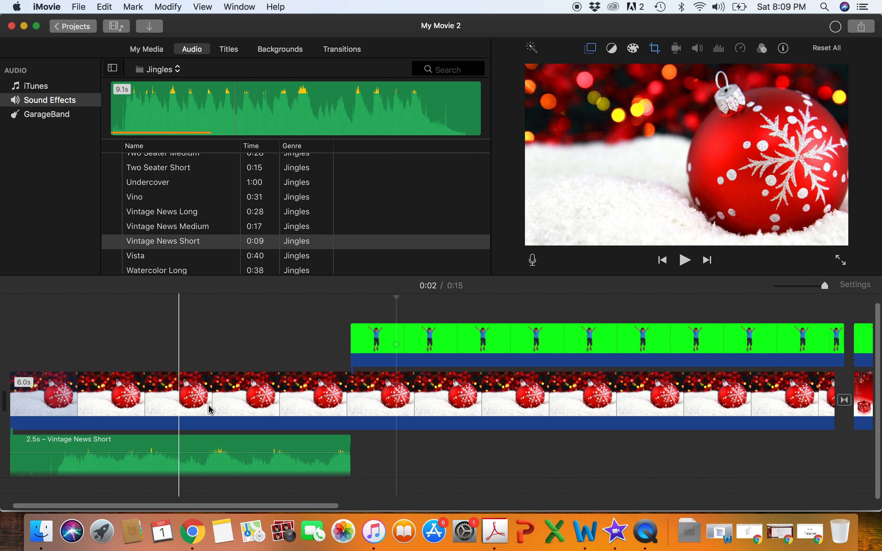
{"action": "scroll", "coordinate": [211, 409], "scroll_direction": "left", "scroll_amount": 3}
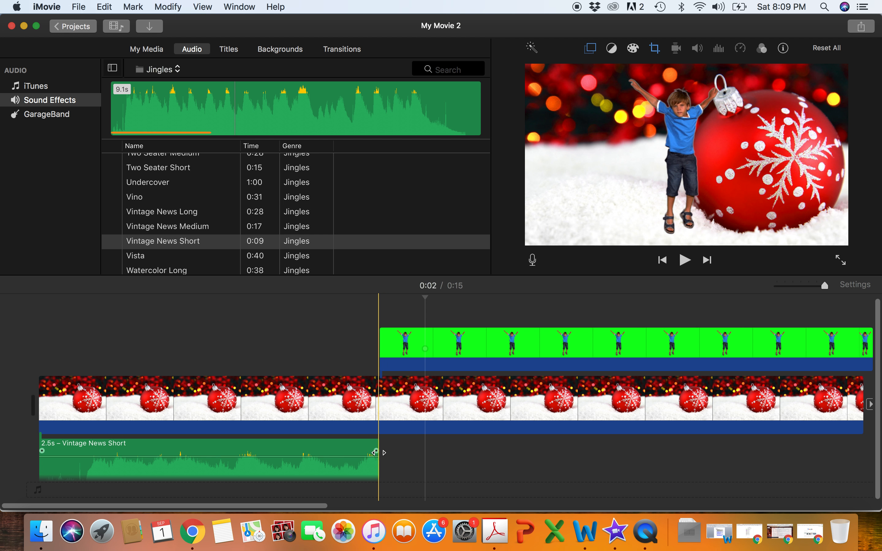
{"action": "left_click_drag", "start_coordinate": [376, 451], "coordinate": [318, 440]}
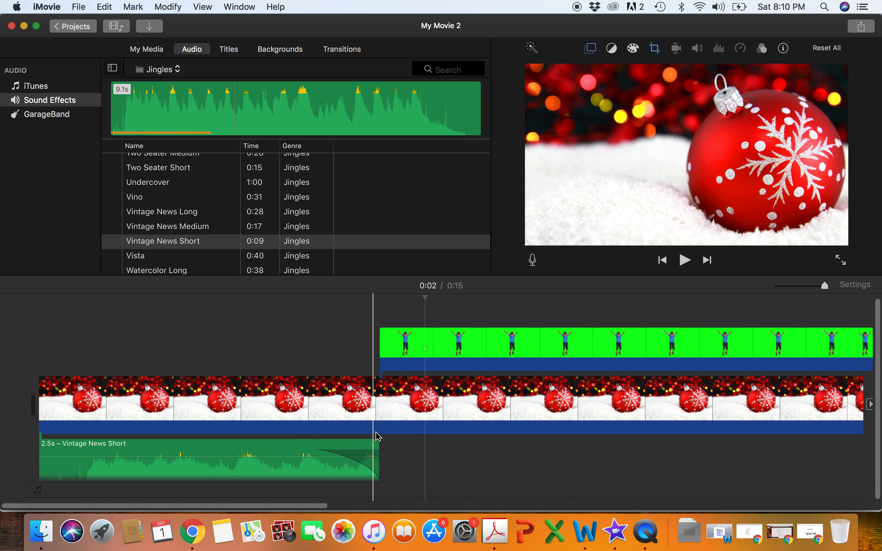
- Shift the first boy overlay slightly earlier so it overlaps the fading jingle, and play the opening from the beginning
{"action": "mouse_move", "coordinate": [415, 339]}
{"action": "left_mouse_down"}
{"action": "mouse_move", "coordinate": [393, 339]}
{"action": "mouse_move", "coordinate": [405, 339]}
{"action": "left_mouse_up"}
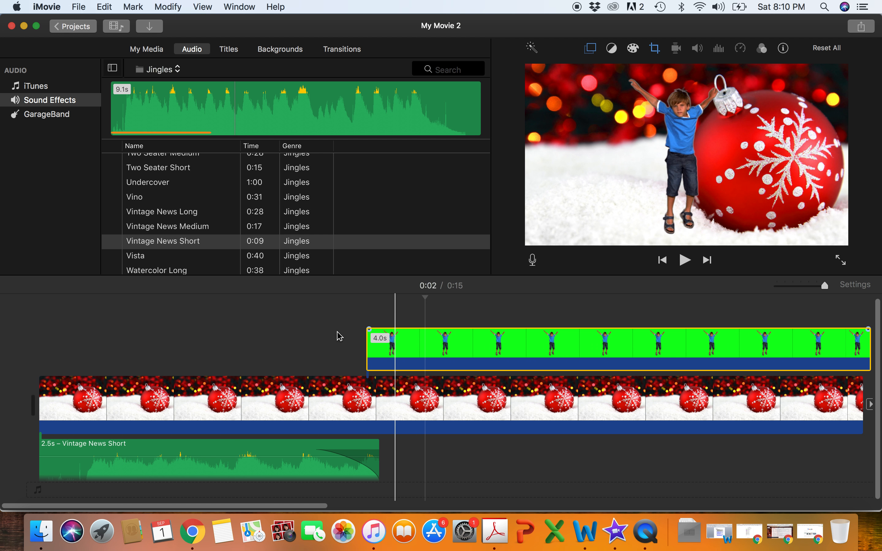
{"action": "left_click", "coordinate": [31, 327]}
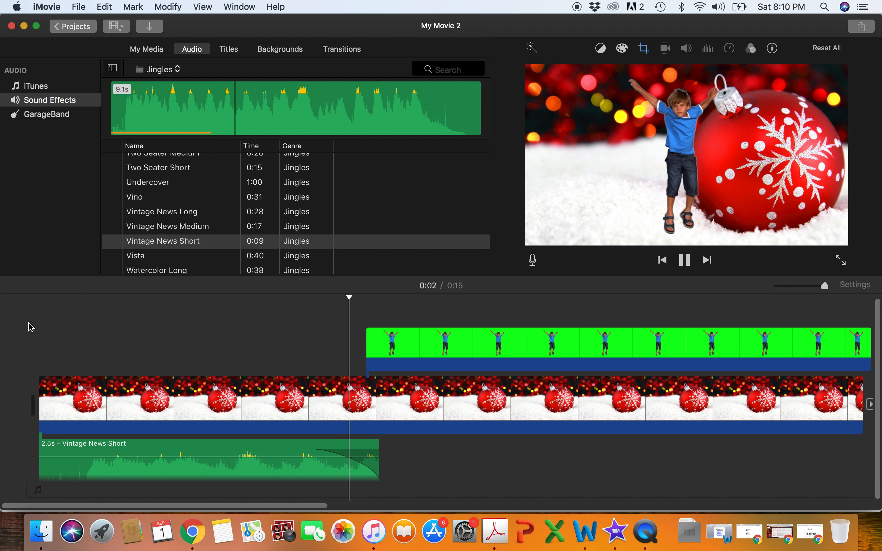
{"action": "key", "text": "space"}
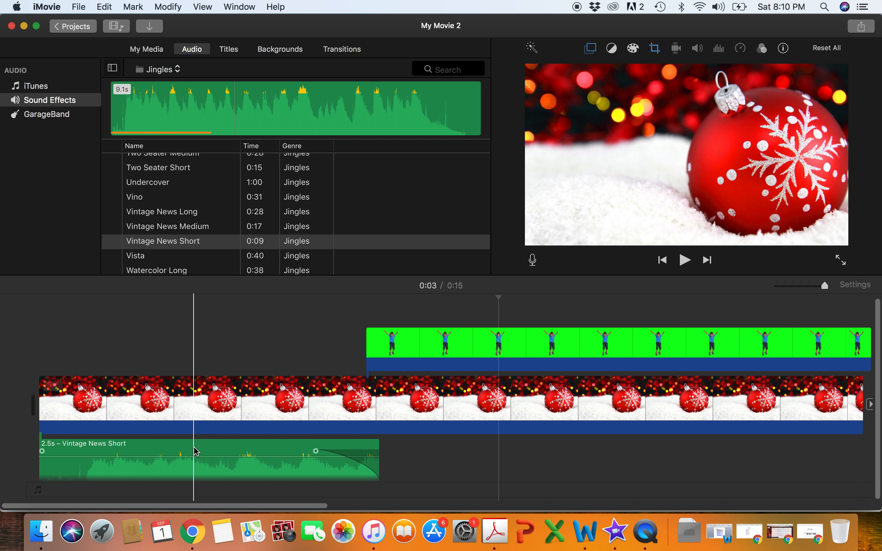
- Raise the volume level of the Vintage News Short audio in the timeline
{"action": "left_click", "coordinate": [192, 457]}
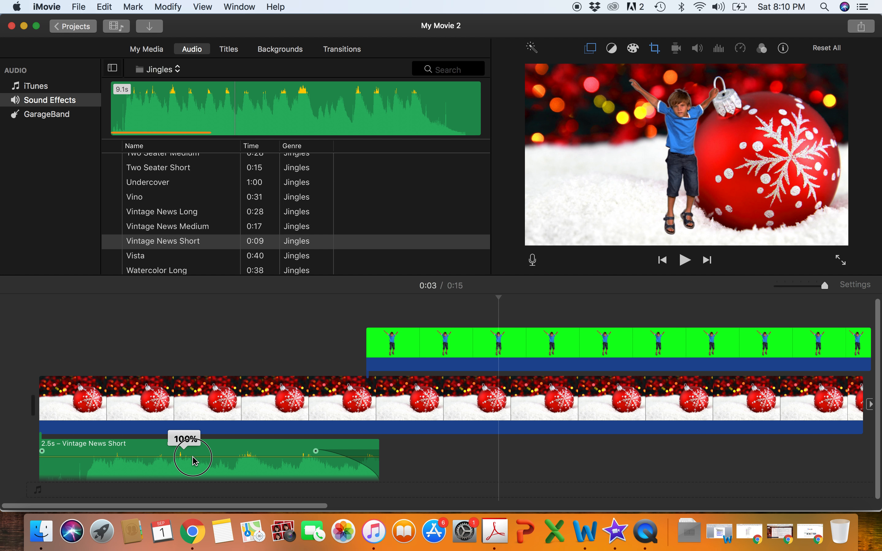
{"action": "mouse_move", "coordinate": [195, 459]}
{"action": "left_mouse_down"}
{"action": "mouse_move", "coordinate": [195, 448]}
{"action": "mouse_move", "coordinate": [188, 474]}
{"action": "mouse_move", "coordinate": [190, 448]}
{"action": "mouse_move", "coordinate": [187, 457]}
{"action": "left_mouse_up"}
{"action": "left_click", "coordinate": [439, 356]}
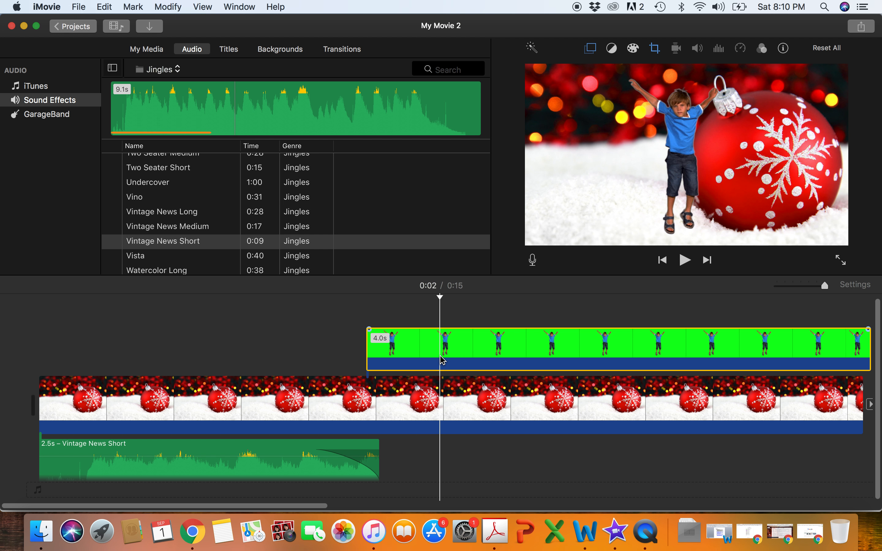
{"action": "left_click_drag", "start_coordinate": [190, 453], "coordinate": [193, 443]}
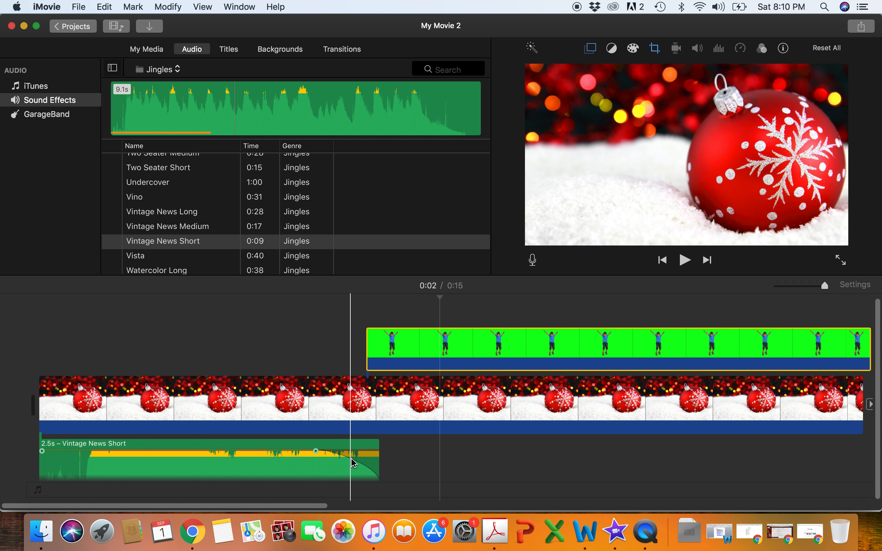
{"action": "mouse_move", "coordinate": [283, 452]}
{"action": "left_mouse_down"}
{"action": "mouse_move", "coordinate": [283, 468]}
{"action": "mouse_move", "coordinate": [284, 454]}
{"action": "left_mouse_up"}
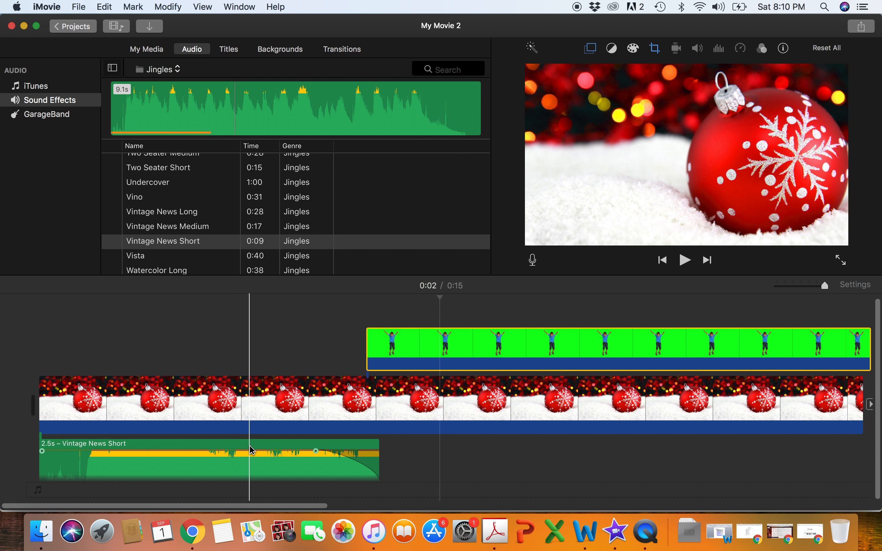
- Switch the sound effects library to the Animals category
{"action": "scroll", "coordinate": [249, 446], "scroll_direction": "right", "scroll_amount": 3}
{"action": "scroll", "coordinate": [249, 445], "scroll_direction": "right", "scroll_amount": 15}
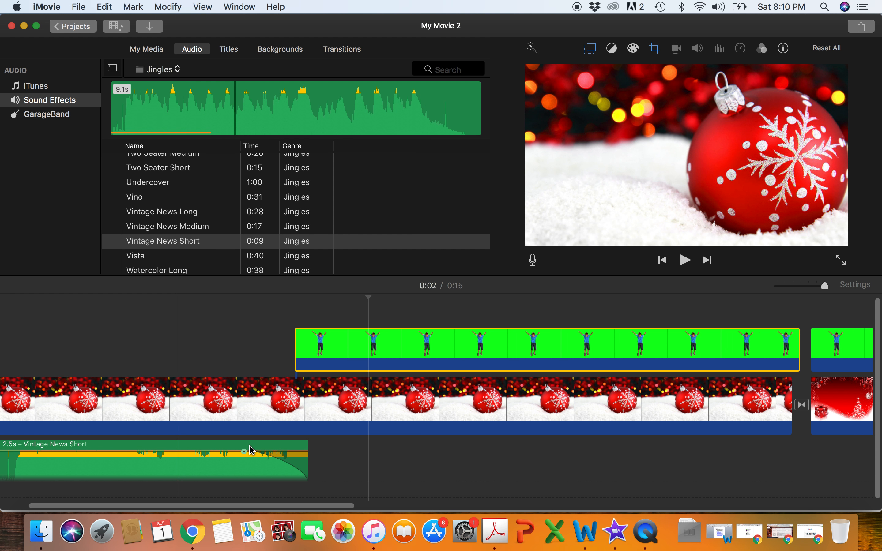
{"action": "scroll", "coordinate": [249, 448], "scroll_direction": "right", "scroll_amount": 12}
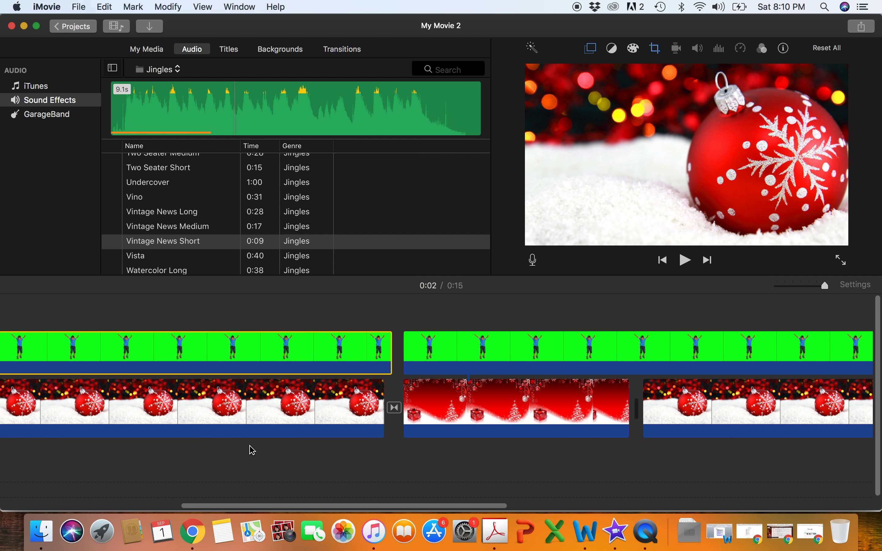
{"action": "left_click", "coordinate": [158, 69]}
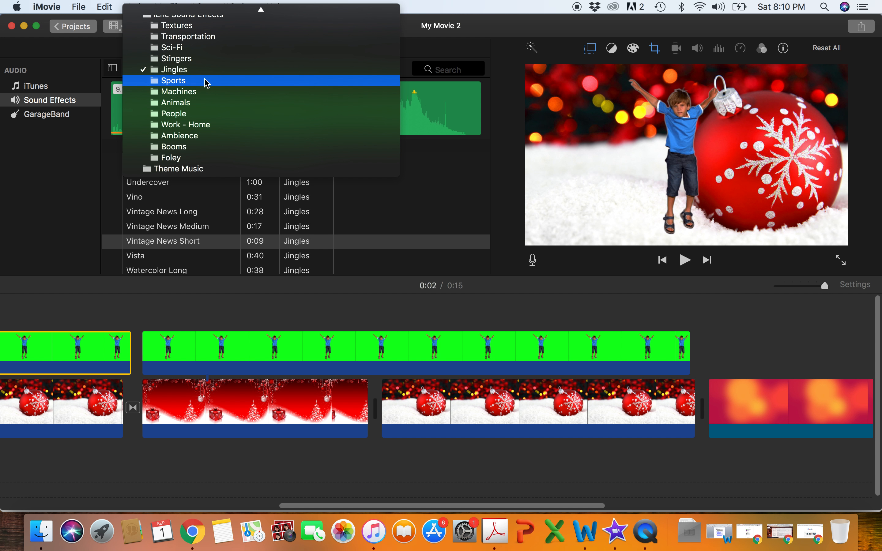
{"action": "left_click", "coordinate": [205, 103]}
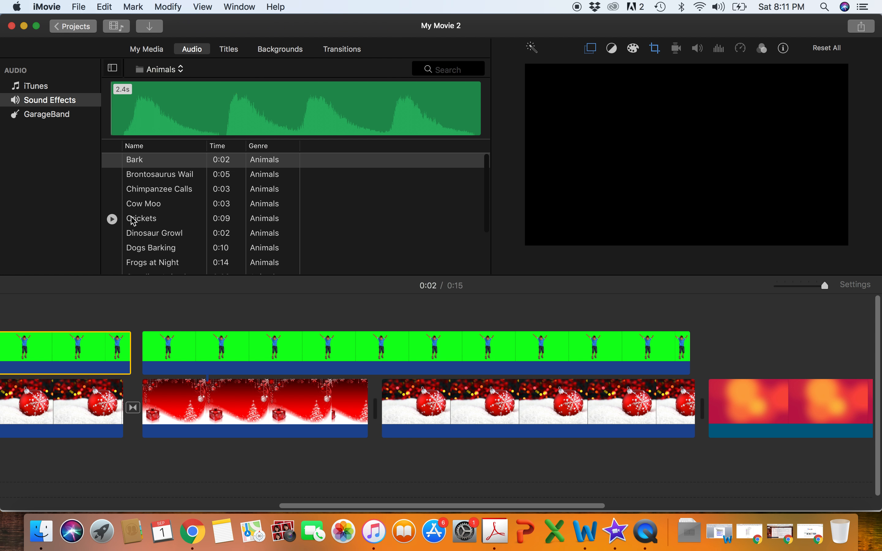
- Preview the Crickets sound effect and place it beneath the red Christmas background clip, just after the clip's start
{"action": "scroll", "coordinate": [132, 221], "scroll_direction": "down", "scroll_amount": 1}
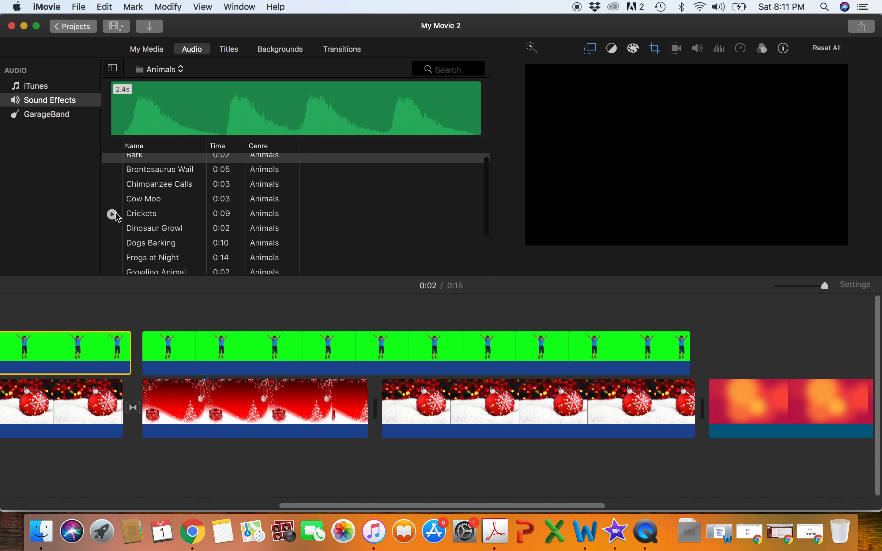
{"action": "left_click", "coordinate": [112, 214]}
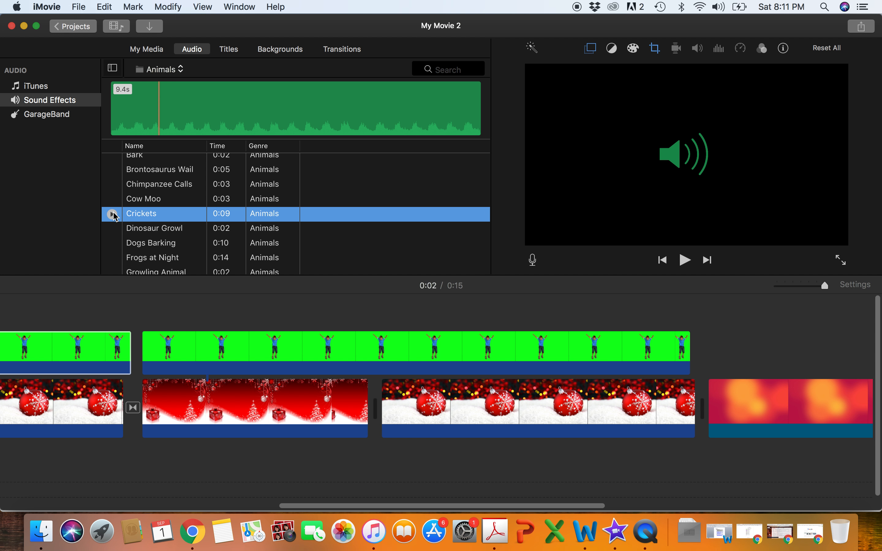
{"action": "left_click_drag", "start_coordinate": [169, 218], "coordinate": [180, 465]}
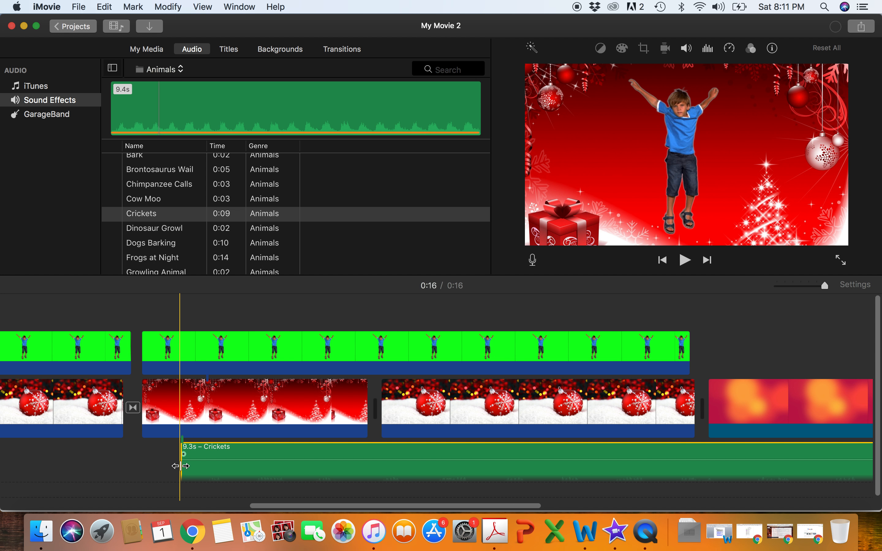
- Trim the end of the Crickets audio to 2.9 s so it ends within the second ornament clip
{"action": "scroll", "coordinate": [181, 466], "scroll_direction": "right", "scroll_amount": 10}
{"action": "scroll", "coordinate": [181, 466], "scroll_direction": "right", "scroll_amount": 6}
{"action": "scroll", "coordinate": [565, 432], "scroll_direction": "down", "scroll_amount": 1}
{"action": "left_click_drag", "start_coordinate": [736, 445], "coordinate": [126, 449]}
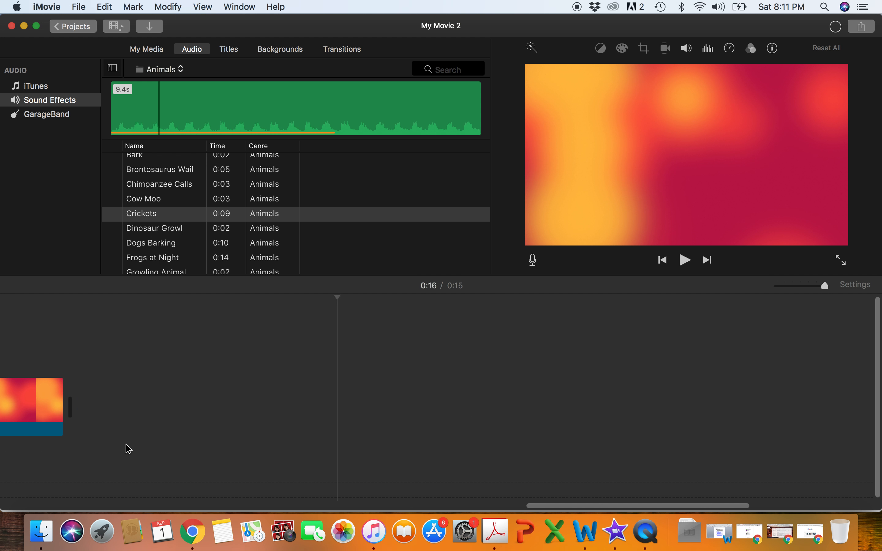
{"action": "scroll", "coordinate": [128, 450], "scroll_direction": "left", "scroll_amount": 15}
{"action": "left_click_drag", "start_coordinate": [502, 451], "coordinate": [54, 441]}
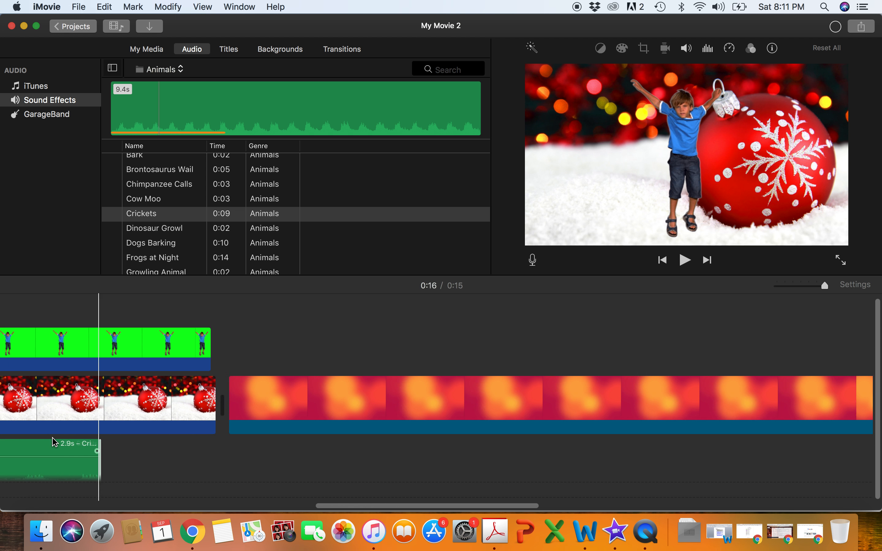
- Trim the end of the Crickets audio to 0.4 s so it stays beneath the red Christmas background clip
{"action": "scroll", "coordinate": [53, 442], "scroll_direction": "left", "scroll_amount": 15}
{"action": "left_click_drag", "start_coordinate": [428, 447], "coordinate": [47, 448]}
{"action": "scroll", "coordinate": [69, 446], "scroll_direction": "right", "scroll_amount": 3}
{"action": "scroll", "coordinate": [75, 445], "scroll_direction": "left", "scroll_amount": 5}
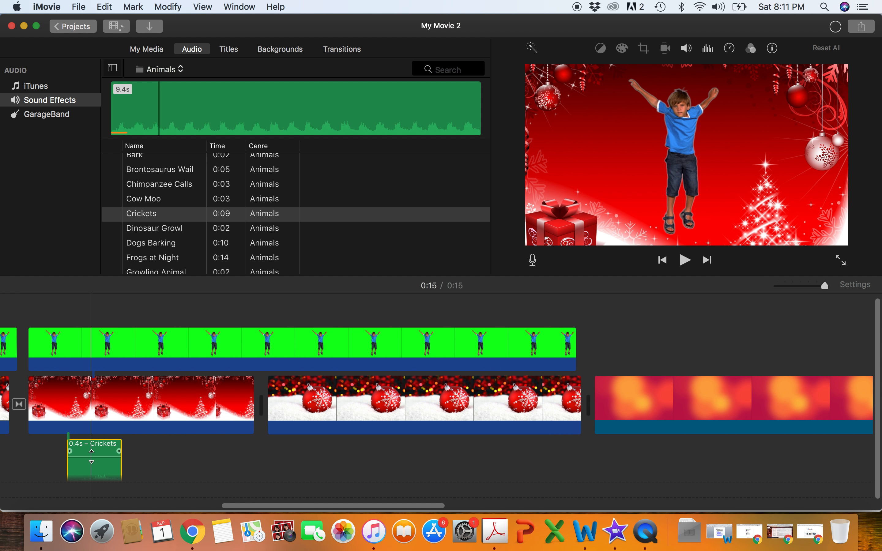
- Adjust the volume of the Crickets audio clip and add short fades at its start and end
{"action": "left_click_drag", "start_coordinate": [91, 456], "coordinate": [92, 456]}
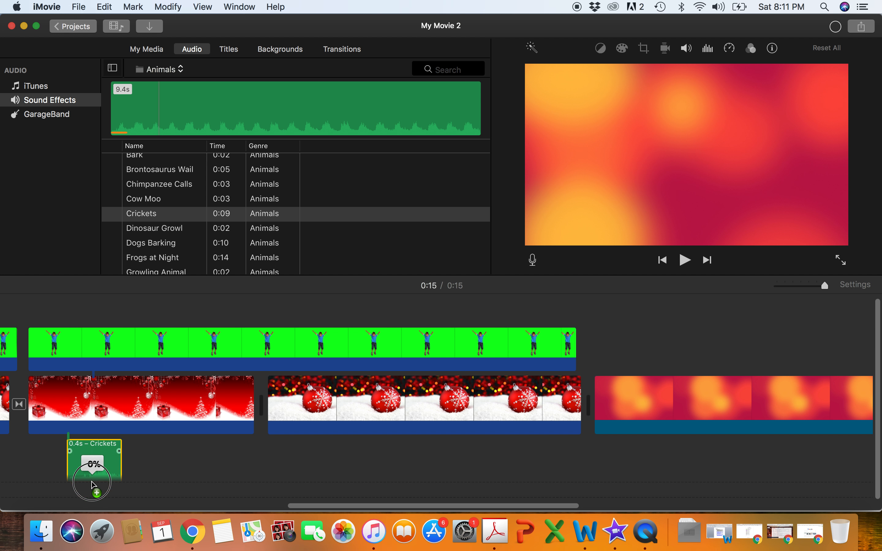
{"action": "left_click_drag", "start_coordinate": [69, 451], "coordinate": [71, 449]}
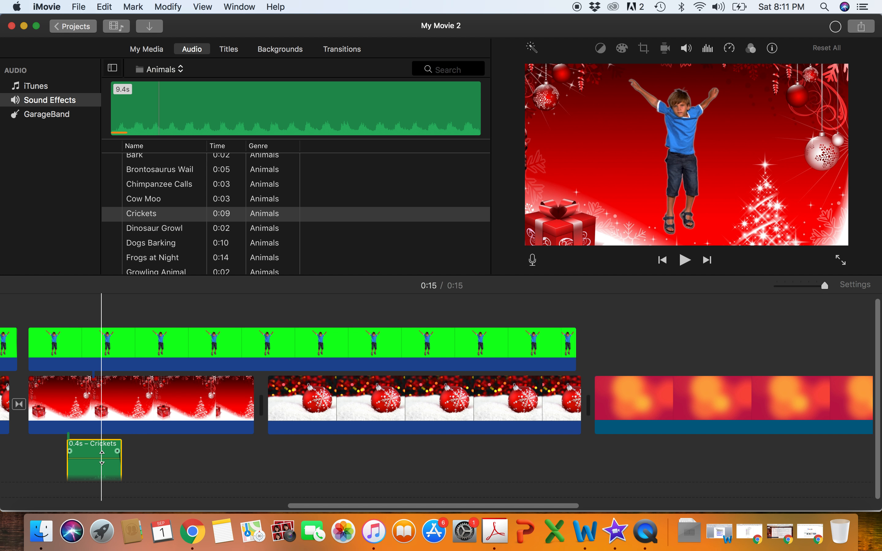
{"action": "left_click_drag", "start_coordinate": [105, 456], "coordinate": [103, 455]}
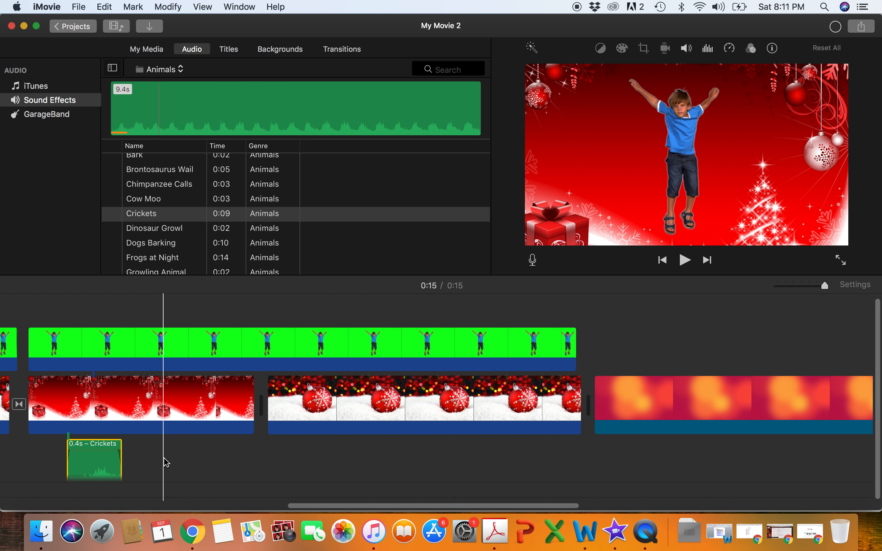
{"action": "scroll", "coordinate": [226, 408], "scroll_direction": "left", "scroll_amount": 3}
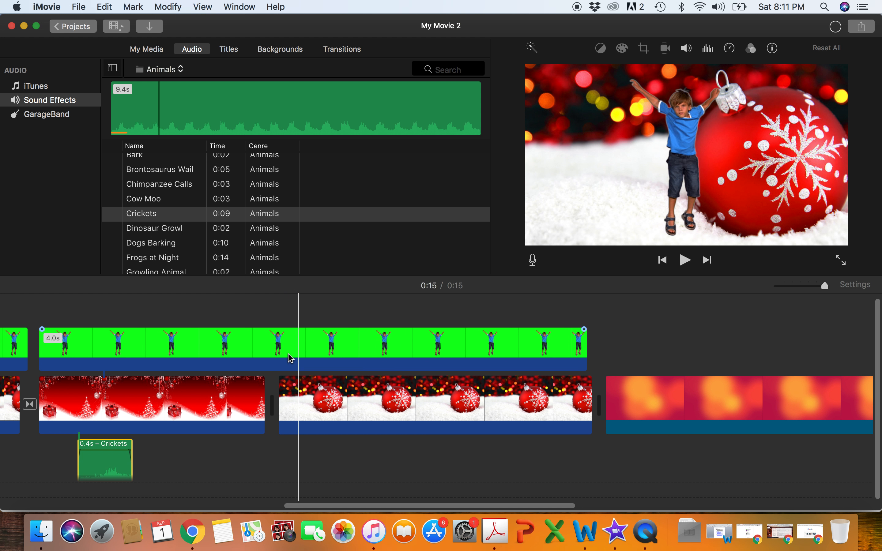
{"action": "scroll", "coordinate": [290, 358], "scroll_direction": "right", "scroll_amount": 10}
{"action": "scroll", "coordinate": [291, 359], "scroll_direction": "left", "scroll_amount": 12}
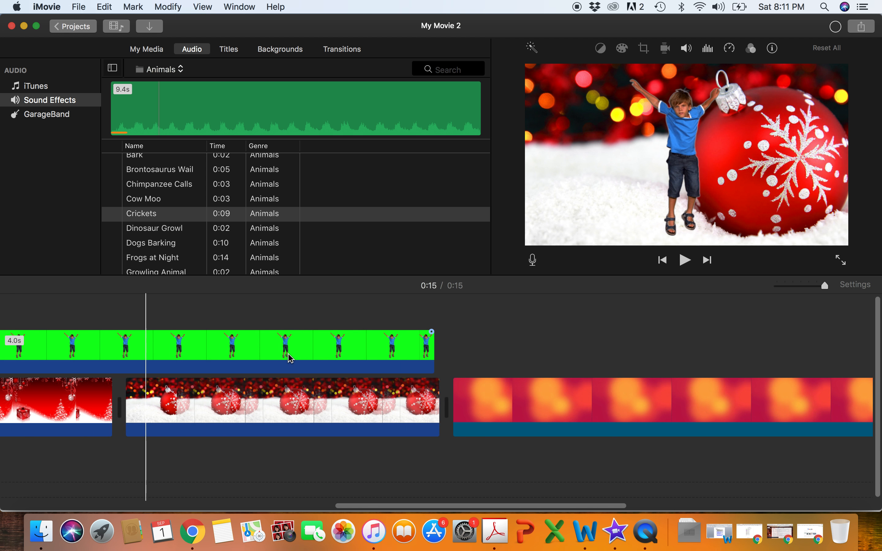
{"action": "left_click", "coordinate": [159, 54]}
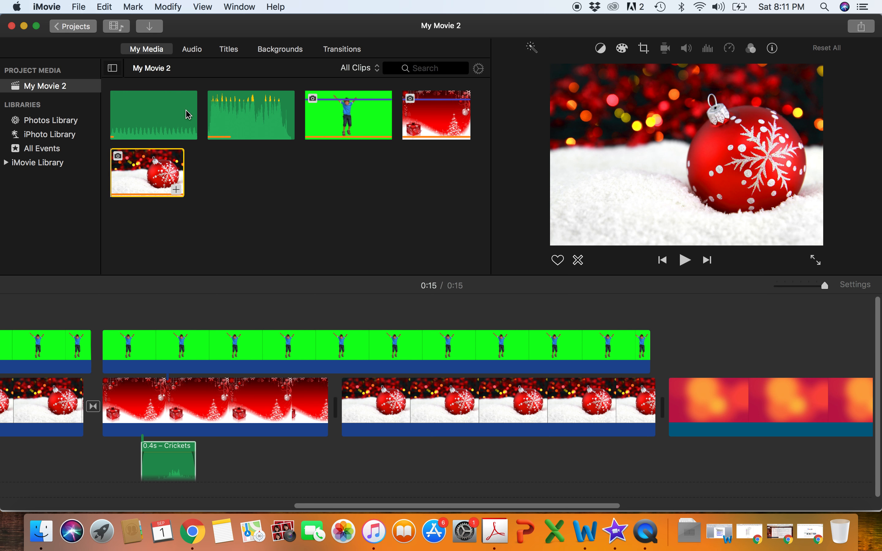
{"action": "left_click", "coordinate": [187, 135]}
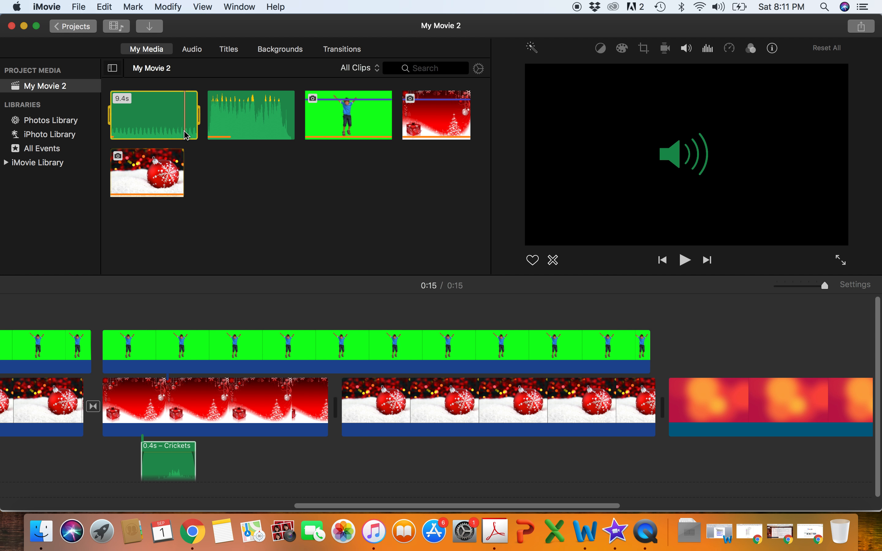
{"action": "left_click", "coordinate": [200, 56]}
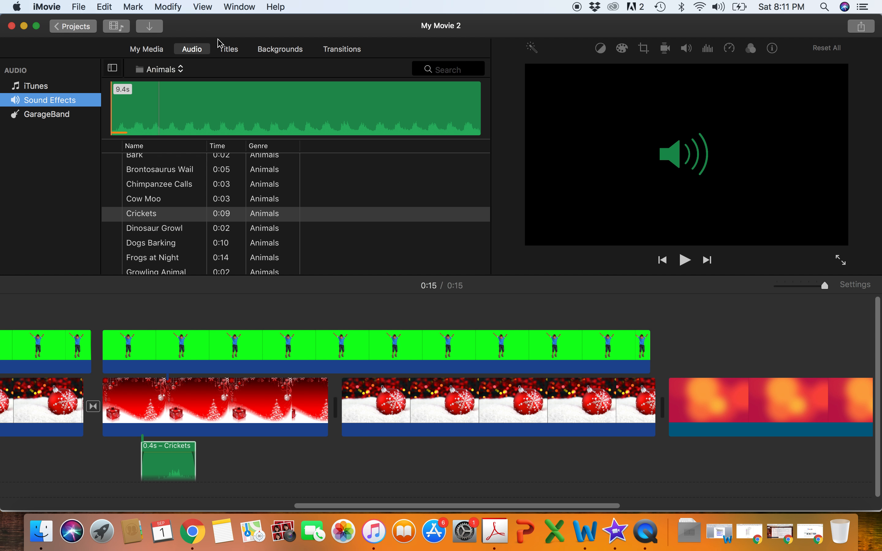
{"action": "left_click", "coordinate": [283, 49]}
- Add Fade to White transitions on both sides of the last ornament clip, before it and before the orange background
{"action": "left_click", "coordinate": [345, 51]}
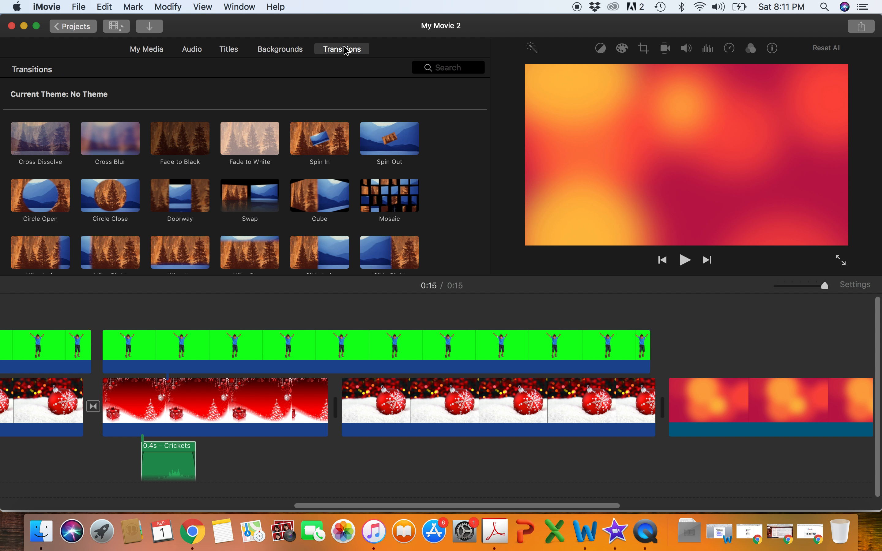
{"action": "left_click_drag", "start_coordinate": [250, 143], "coordinate": [274, 417]}
{"action": "left_click_drag", "start_coordinate": [250, 142], "coordinate": [470, 406]}
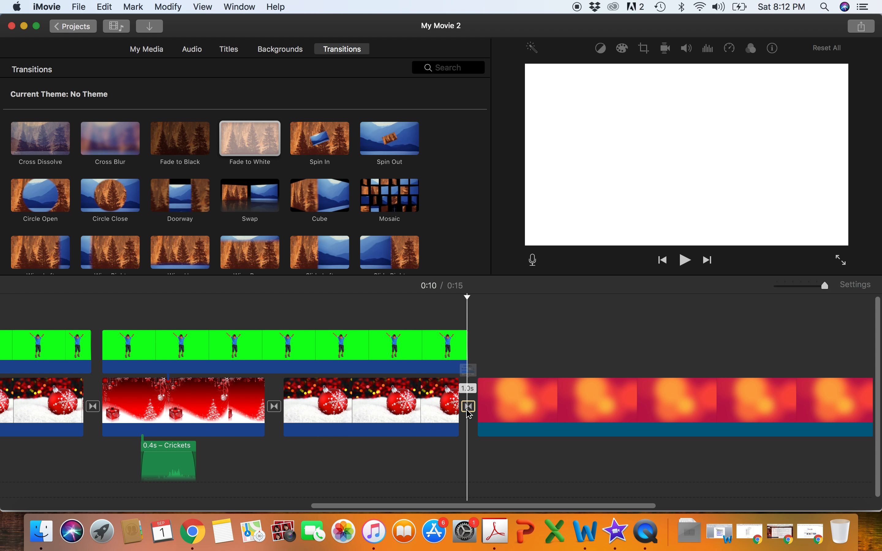
- Set the duration of the Fade to White transition before the orange background to 2.0 s and play it back
{"action": "double_click", "coordinate": [468, 411]}
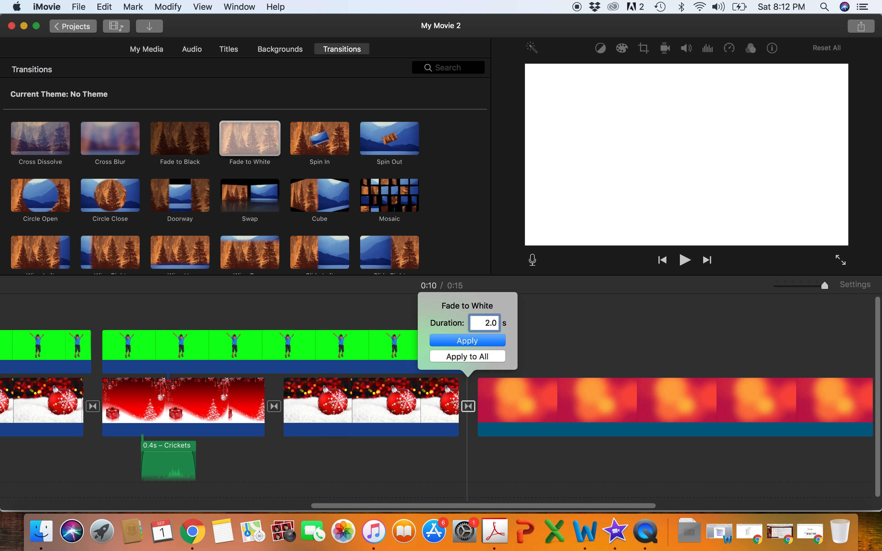
{"action": "type", "text": "2.0"}
{"action": "key", "text": "Return"}
{"action": "left_click", "coordinate": [355, 368]}
{"action": "key", "text": "space"}
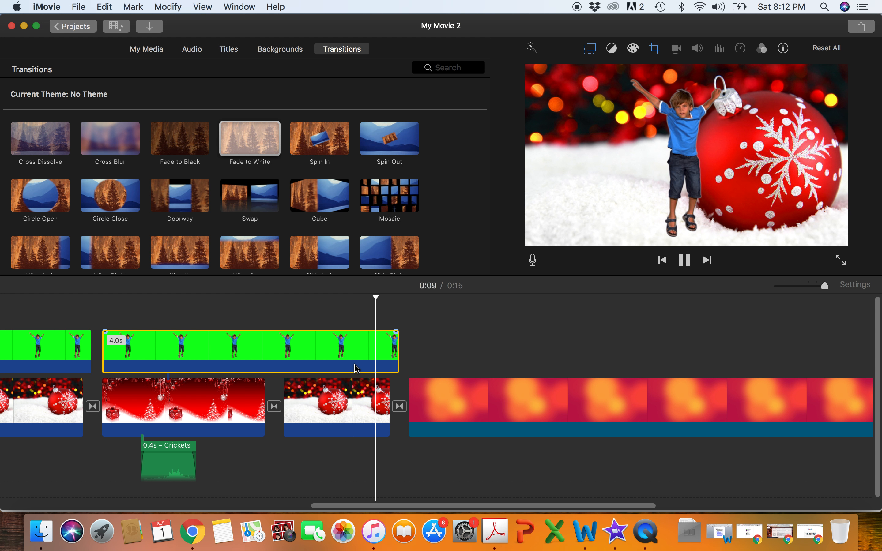
{"action": "key", "text": "space"}
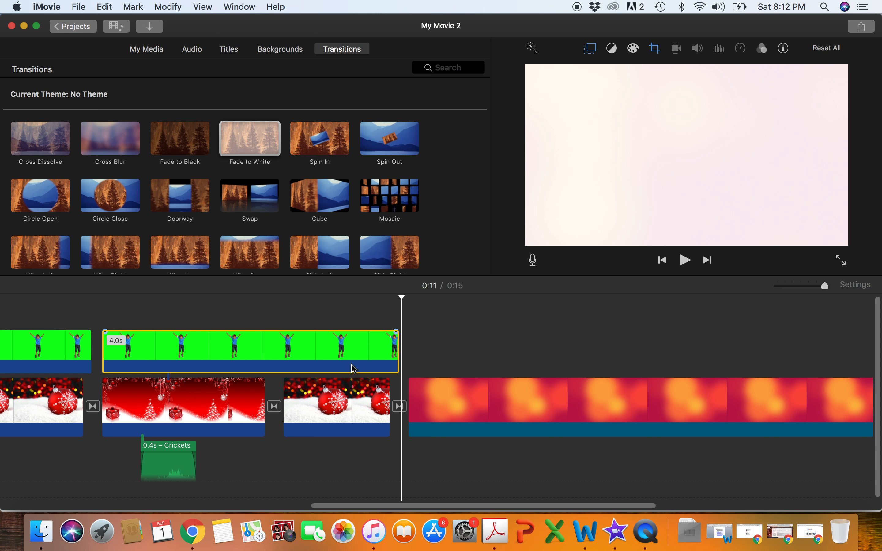
- Add a Vertical Drift title at the start of the movie and shorten it to 2.4 s, ending where the green-screen clip begins
{"action": "scroll", "coordinate": [173, 333], "scroll_direction": "right", "scroll_amount": 5}
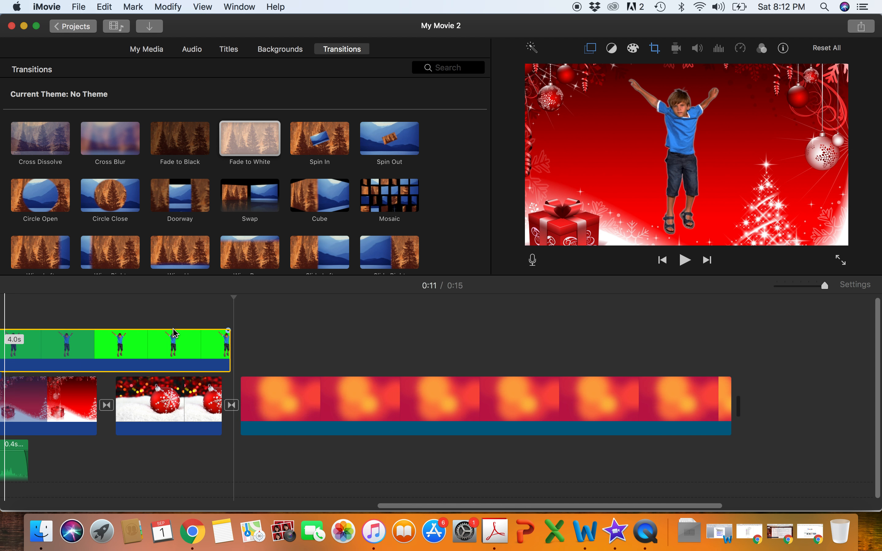
{"action": "scroll", "coordinate": [173, 333], "scroll_direction": "left", "scroll_amount": 20}
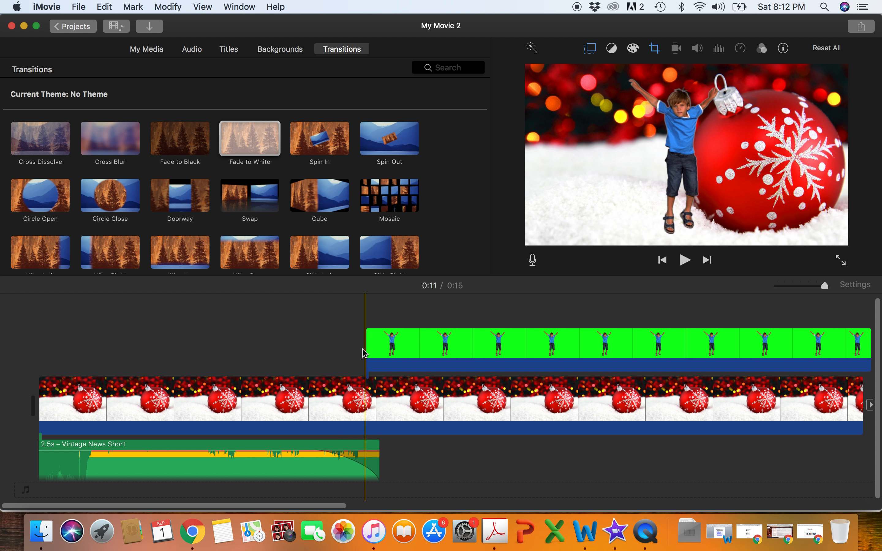
{"action": "left_click", "coordinate": [230, 50]}
{"action": "scroll", "coordinate": [187, 170], "scroll_direction": "down", "scroll_amount": 2}
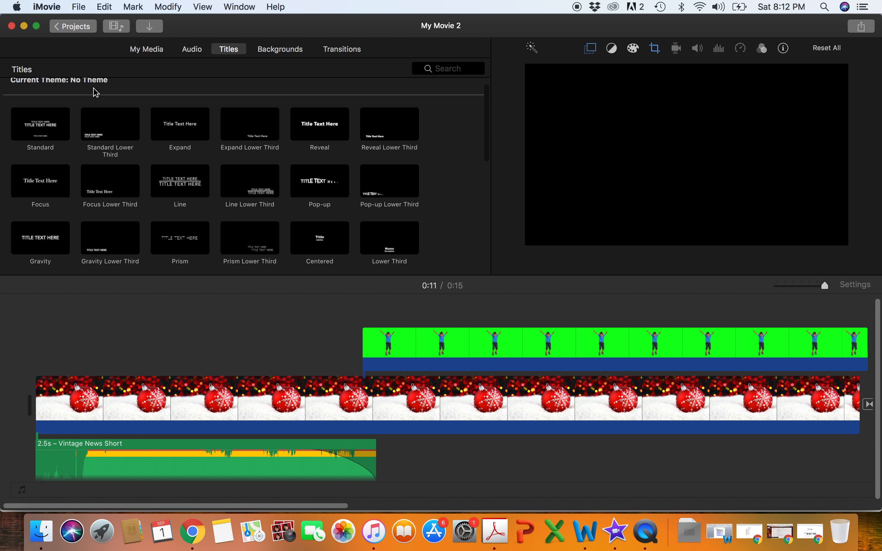
{"action": "scroll", "coordinate": [214, 173], "scroll_direction": "down", "scroll_amount": 10}
{"action": "scroll", "coordinate": [214, 173], "scroll_direction": "up", "scroll_amount": 3}
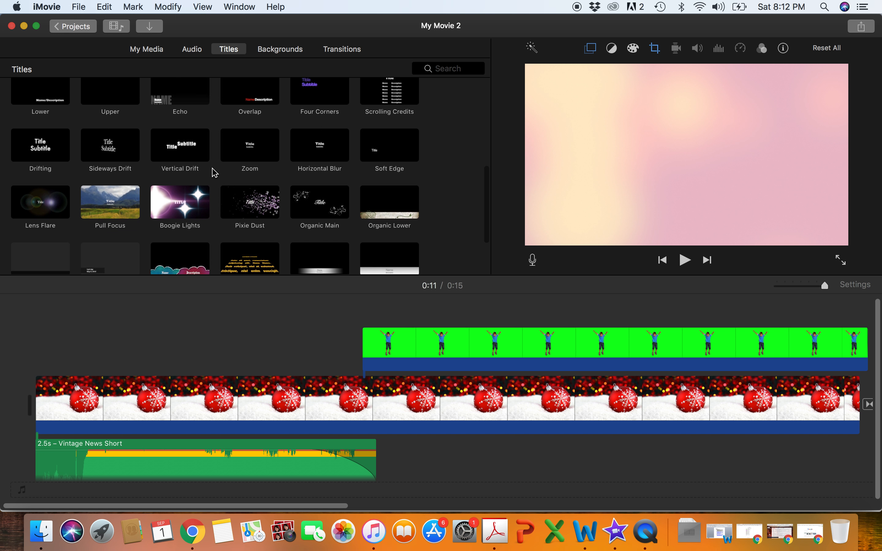
{"action": "left_click_drag", "start_coordinate": [197, 169], "coordinate": [40, 341]}
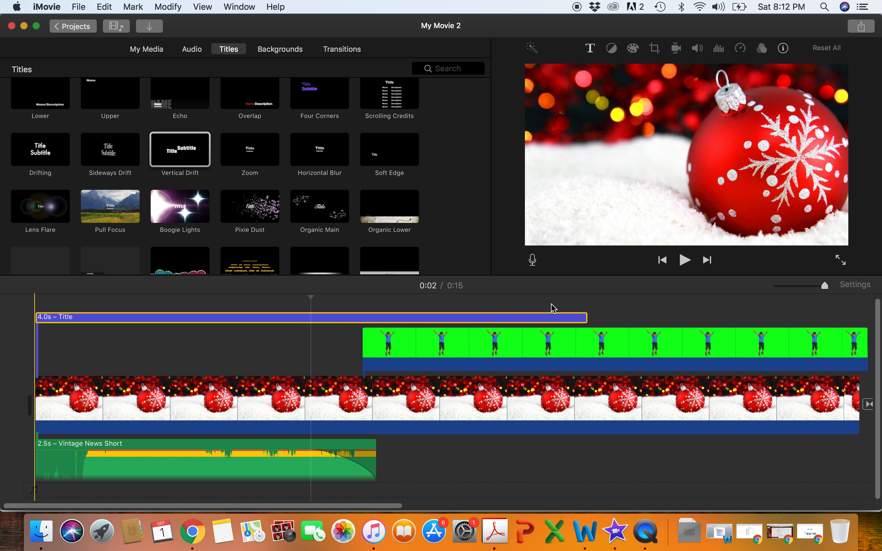
{"action": "left_click_drag", "start_coordinate": [585, 318], "coordinate": [363, 322]}
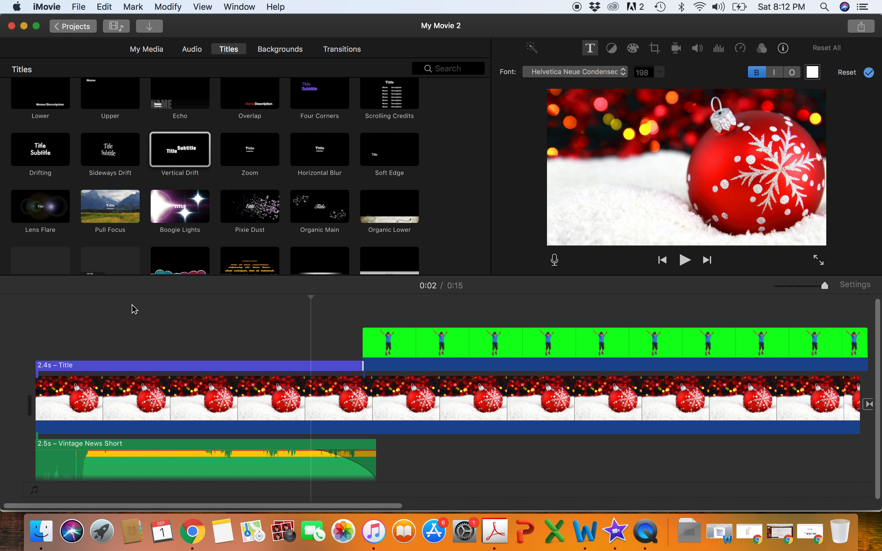
- Replace the opening title's text with "WLSA" and its subtitle with "News"
{"action": "left_click", "coordinate": [102, 368]}
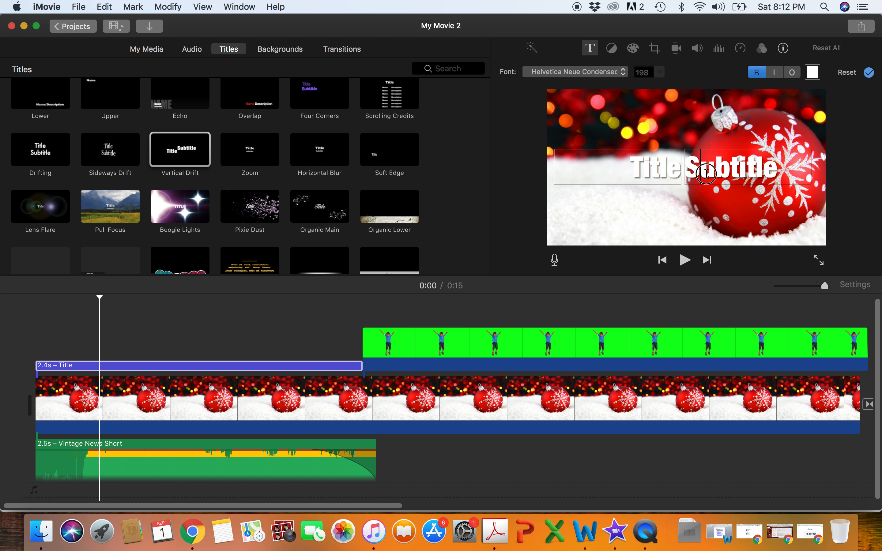
{"action": "double_click", "coordinate": [706, 174]}
{"action": "key", "text": "BackSpace"}
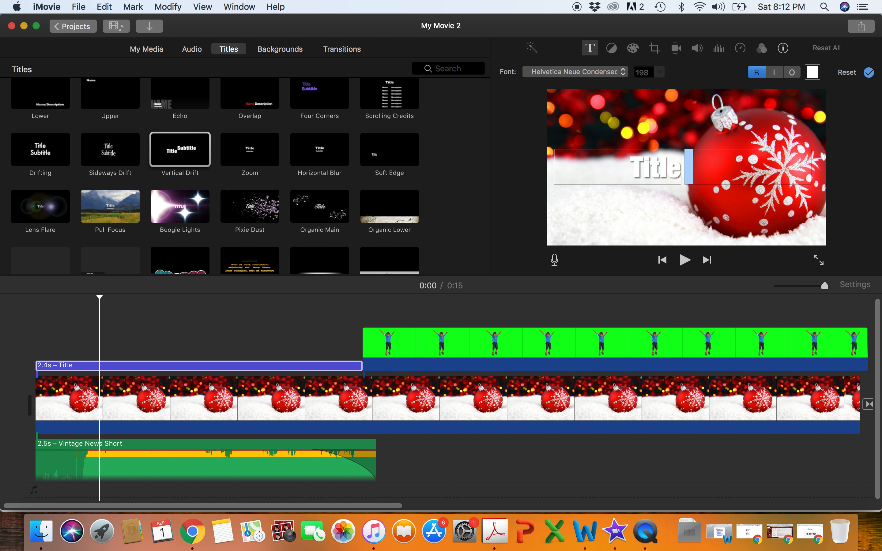
{"action": "double_click", "coordinate": [628, 163]}
{"action": "type", "text": "WLSA"}
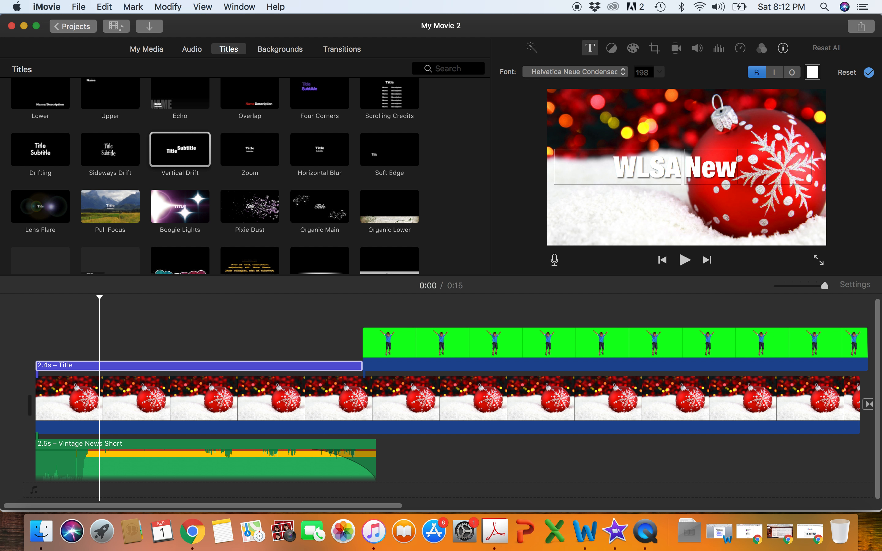
- Change the text color of the opening WLSA News title to purple
{"action": "left_click", "coordinate": [623, 71]}
{"action": "left_click", "coordinate": [623, 71]}
{"action": "left_click", "coordinate": [811, 73]}
{"action": "left_click_drag", "start_coordinate": [75, 401], "coordinate": [88, 450]}
{"action": "left_click", "coordinate": [7, 299]}
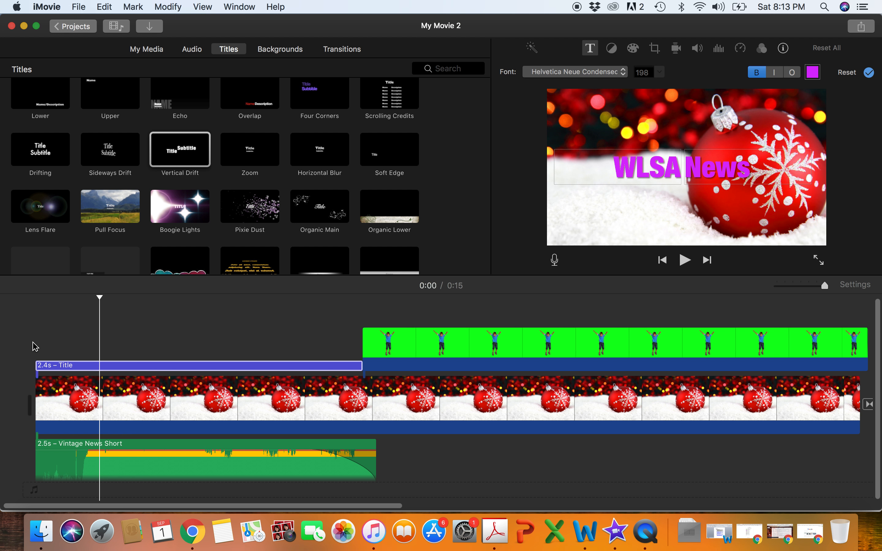
- Play the movie from the beginning to check the animation of the opening WLSA News title
{"action": "left_click", "coordinate": [34, 346]}
{"action": "key", "text": "space"}
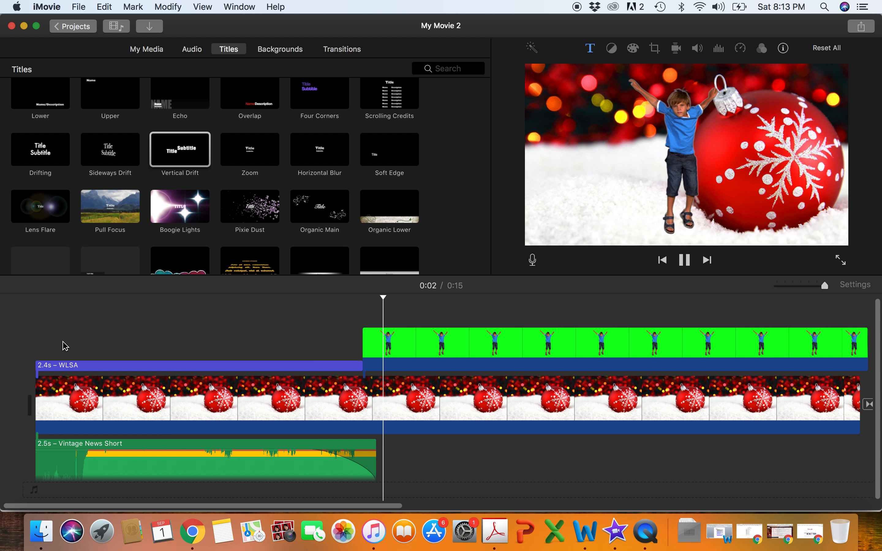
{"action": "key", "text": "space"}
{"action": "left_click", "coordinate": [33, 342]}
{"action": "key", "text": "space"}
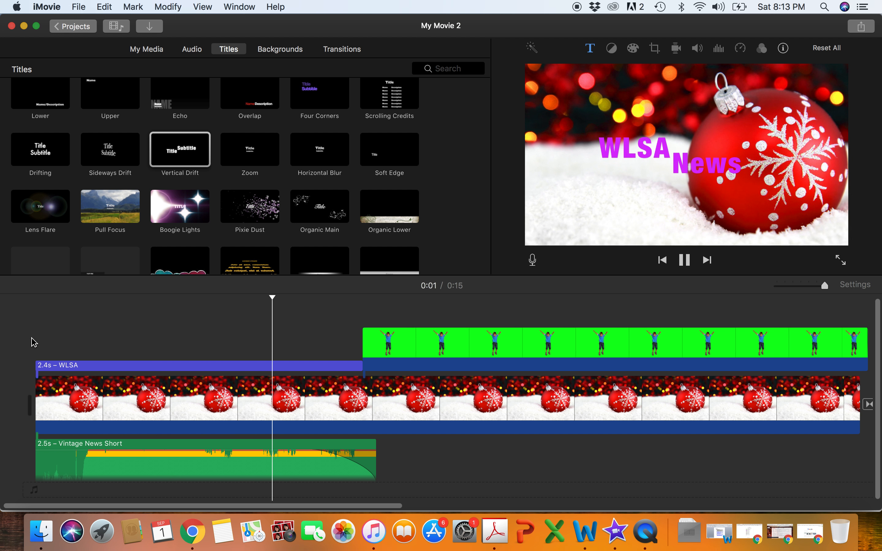
{"action": "key", "text": "space"}
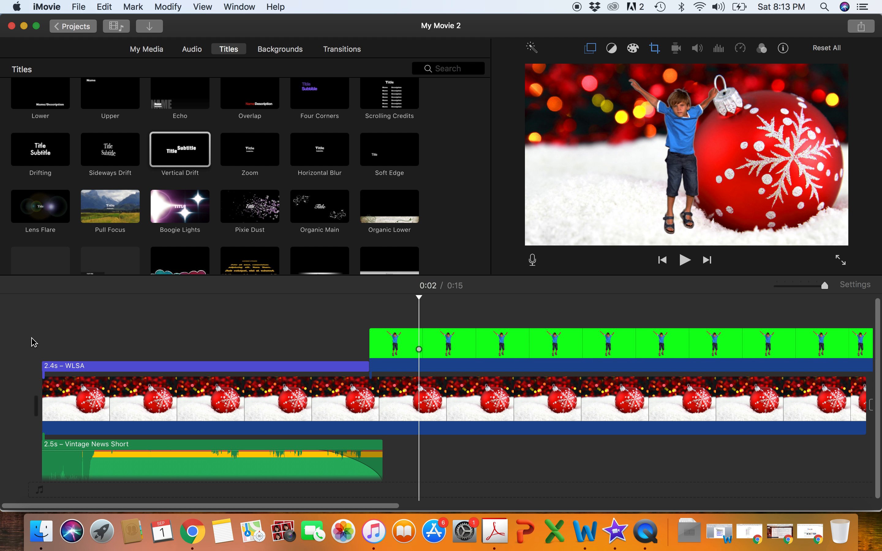
- Add an Overlap title starting above the Crickets audio and shorten it to 1.0 s, ending with the red Christmas background clip
{"action": "scroll", "coordinate": [34, 343], "scroll_direction": "right", "scroll_amount": 15}
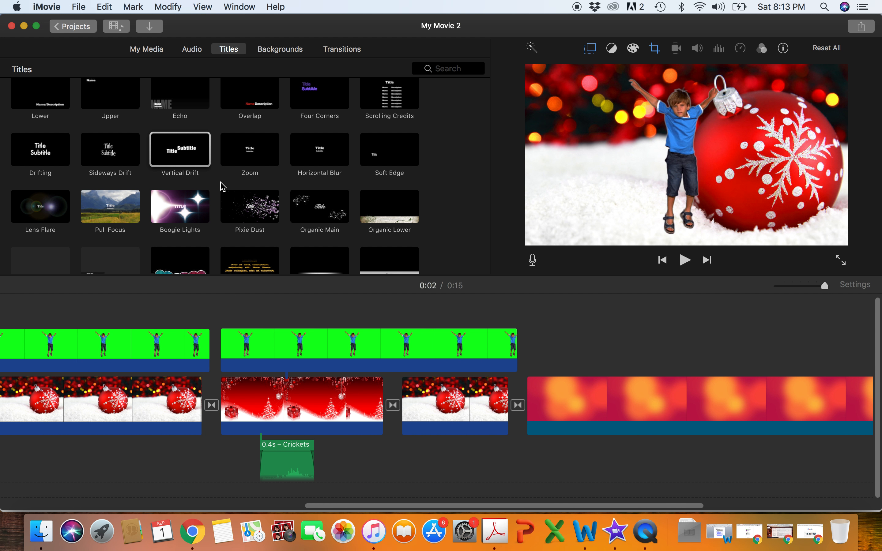
{"action": "scroll", "coordinate": [221, 186], "scroll_direction": "down", "scroll_amount": 5}
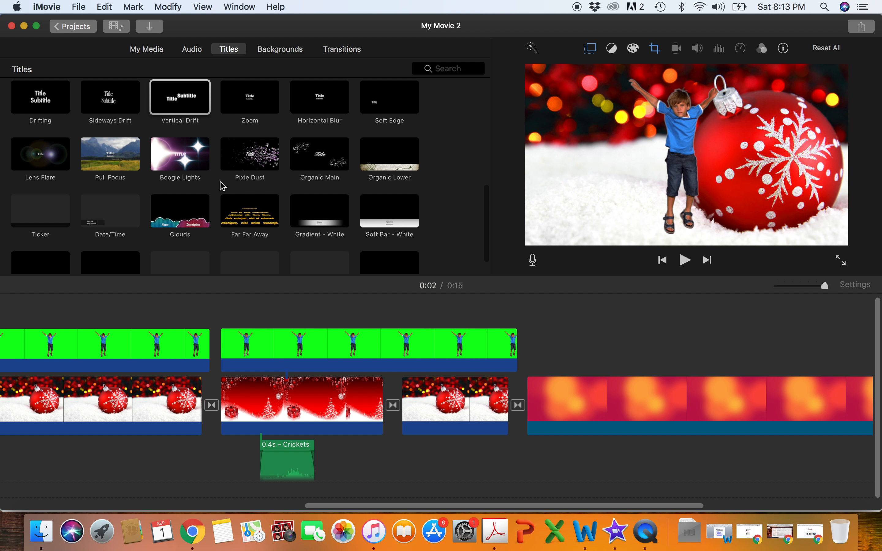
{"action": "scroll", "coordinate": [237, 175], "scroll_direction": "down", "scroll_amount": 2}
{"action": "scroll", "coordinate": [259, 145], "scroll_direction": "up", "scroll_amount": 8}
{"action": "scroll", "coordinate": [260, 145], "scroll_direction": "up", "scroll_amount": 1}
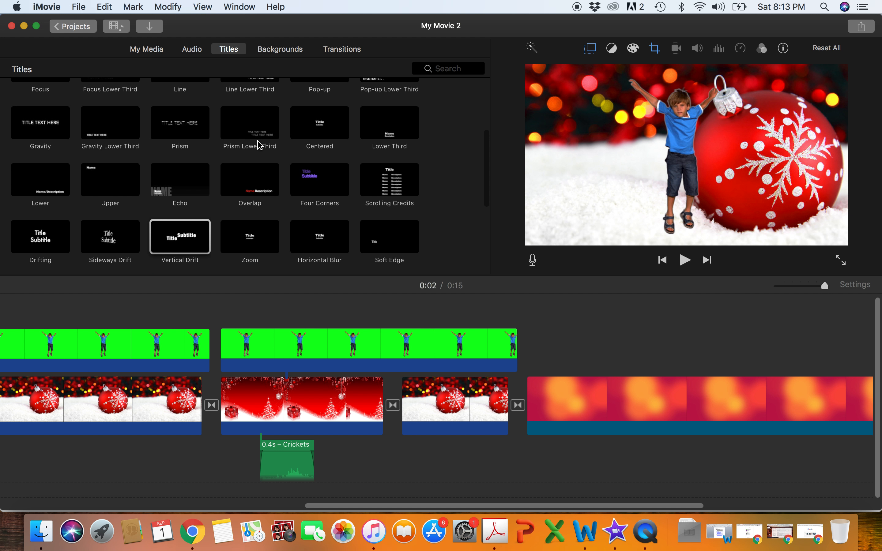
{"action": "scroll", "coordinate": [260, 168], "scroll_direction": "up", "scroll_amount": 3}
{"action": "left_click_drag", "start_coordinate": [254, 220], "coordinate": [276, 312]}
{"action": "left_click", "coordinate": [299, 319]}
{"action": "left_click_drag", "start_coordinate": [515, 323], "coordinate": [366, 319]}
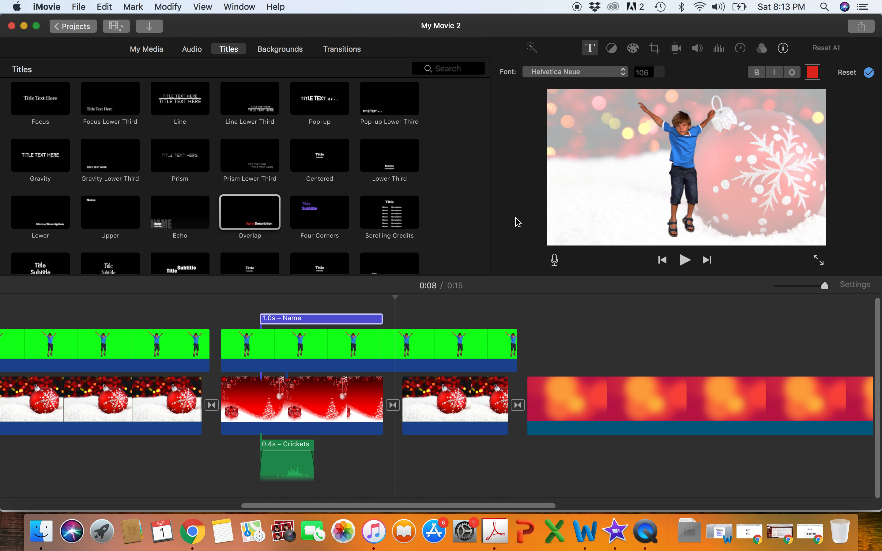
- Change the Overlap title's name text to "Crickets", extend the title to 2.6 s and play it back
{"action": "left_click", "coordinate": [276, 320]}
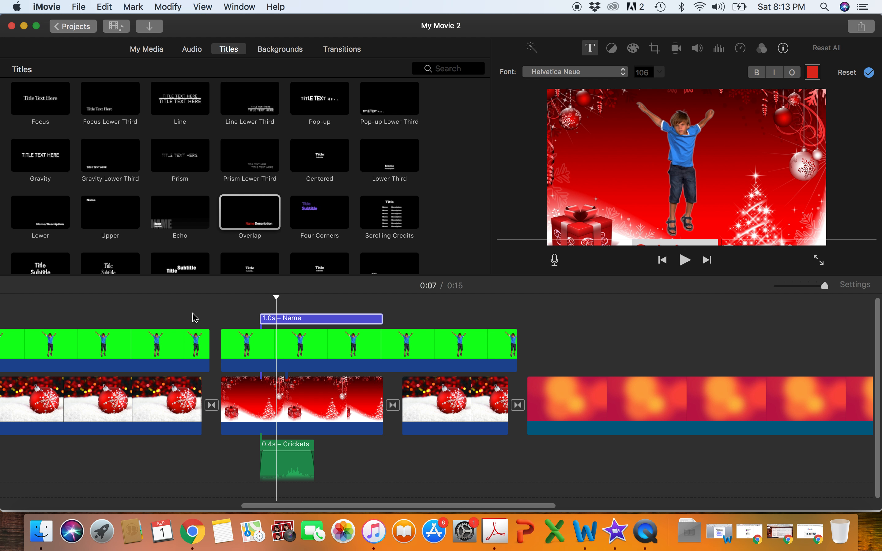
{"action": "key", "text": "space"}
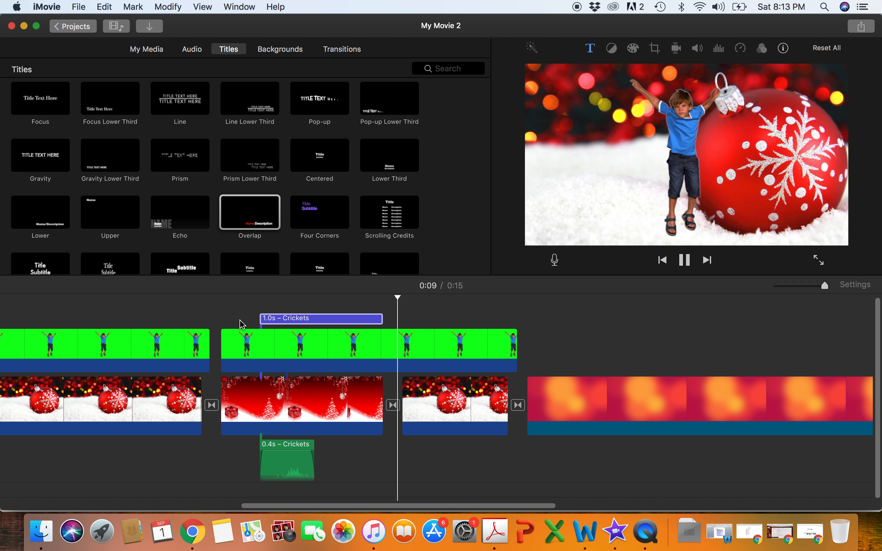
{"action": "left_click_drag", "start_coordinate": [380, 318], "coordinate": [494, 314]}
{"action": "left_click", "coordinate": [210, 312]}
{"action": "key", "text": "space"}
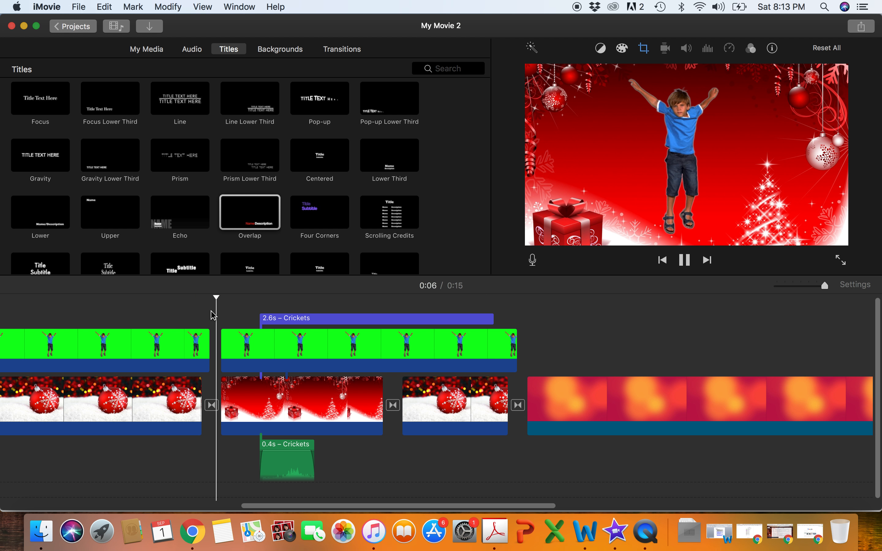
{"action": "key", "text": "space"}
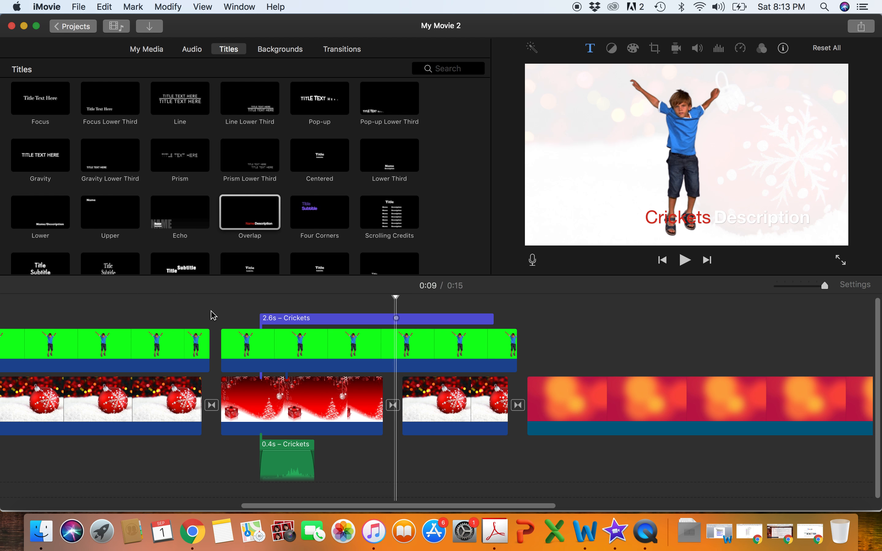
- Change the Crickets title's description text to "Chirp", apply it, and play the title back over the boy's second clip
{"action": "left_click", "coordinate": [328, 318]}
{"action": "left_click", "coordinate": [738, 226]}
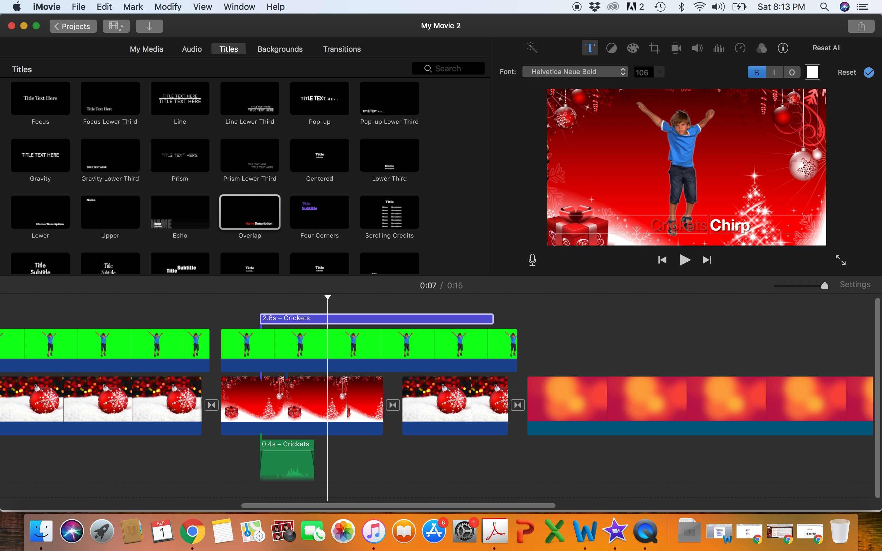
{"action": "left_click", "coordinate": [869, 73]}
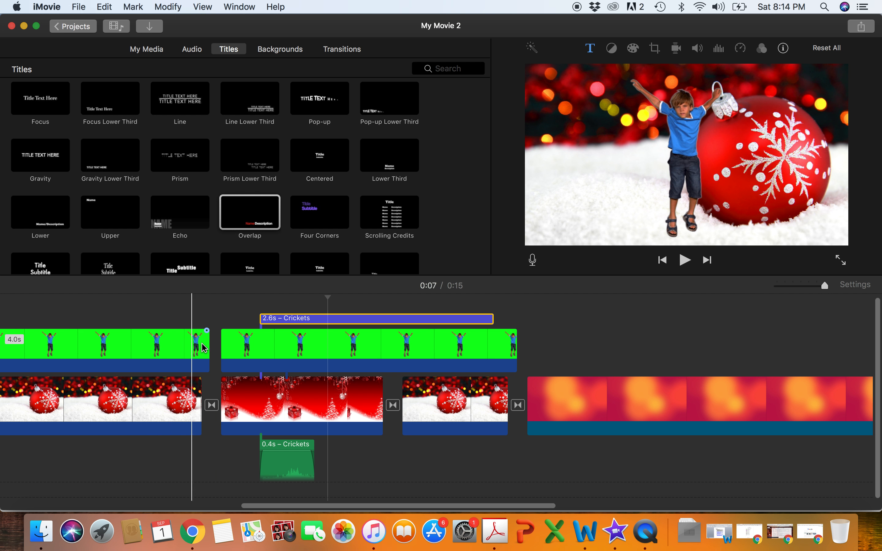
{"action": "left_click", "coordinate": [217, 349]}
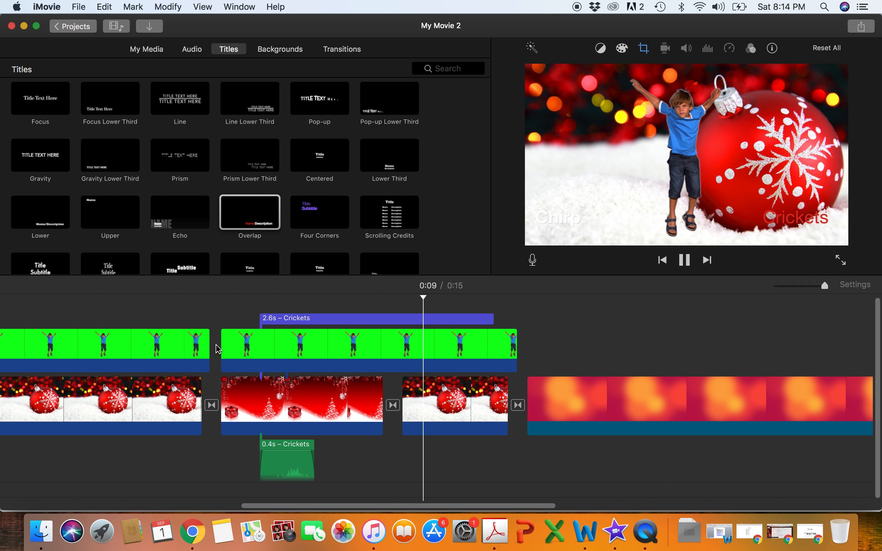
{"action": "left_click", "coordinate": [318, 349]}
- Review the timeline's closing clips, the Vintage News Short audio with its volume line and fade handles, and the opening WLSA title
{"action": "scroll", "coordinate": [184, 325], "scroll_direction": "right", "scroll_amount": 5}
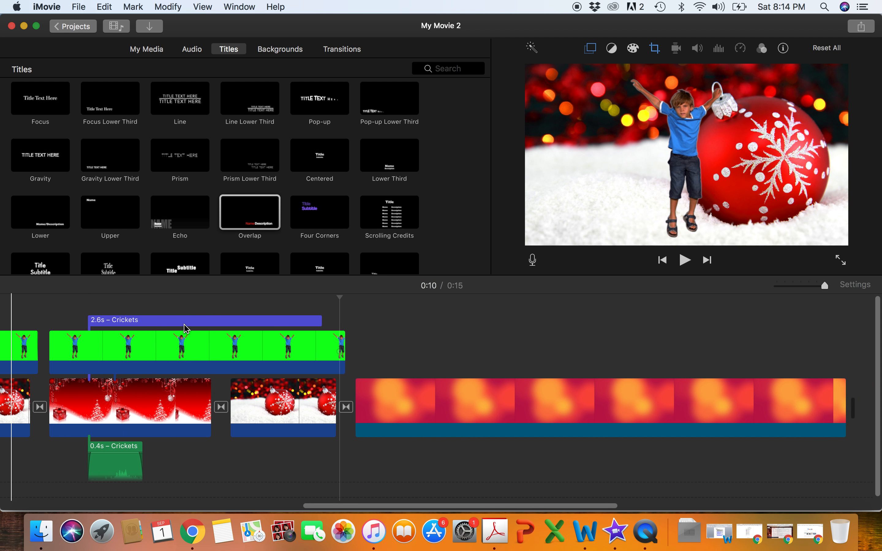
{"action": "scroll", "coordinate": [184, 325], "scroll_direction": "left", "scroll_amount": 20}
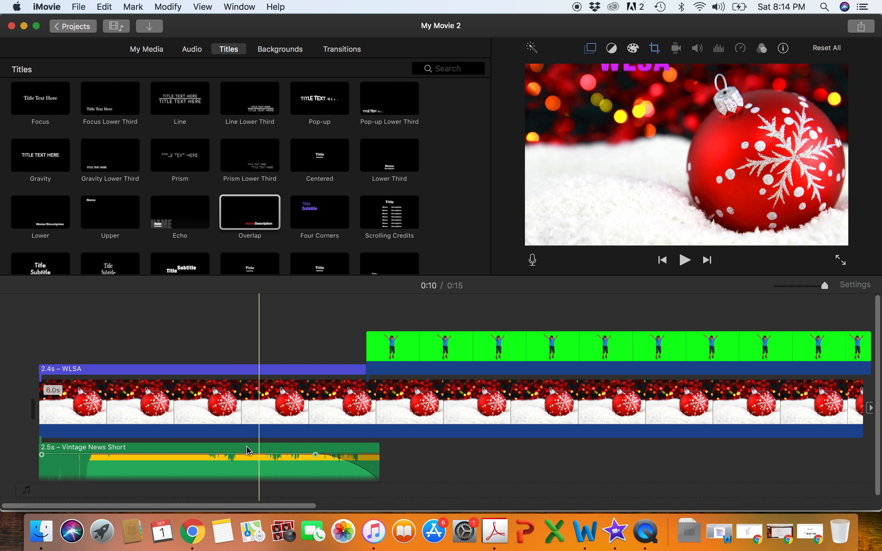
{"action": "mouse_move", "coordinate": [250, 454]}
{"action": "left_mouse_down"}
{"action": "mouse_move", "coordinate": [251, 465]}
{"action": "mouse_move", "coordinate": [250, 454]}
{"action": "left_mouse_up"}
{"action": "mouse_move", "coordinate": [315, 455]}
{"action": "left_mouse_down"}
{"action": "mouse_move", "coordinate": [349, 455]}
{"action": "mouse_move", "coordinate": [309, 455]}
{"action": "left_mouse_up"}
{"action": "mouse_move", "coordinate": [42, 455]}
{"action": "left_mouse_down"}
{"action": "mouse_move", "coordinate": [59, 460]}
{"action": "mouse_move", "coordinate": [42, 456]}
{"action": "left_mouse_up"}
{"action": "left_click", "coordinate": [108, 371]}
{"action": "scroll", "coordinate": [108, 371], "scroll_direction": "right", "scroll_amount": 10}
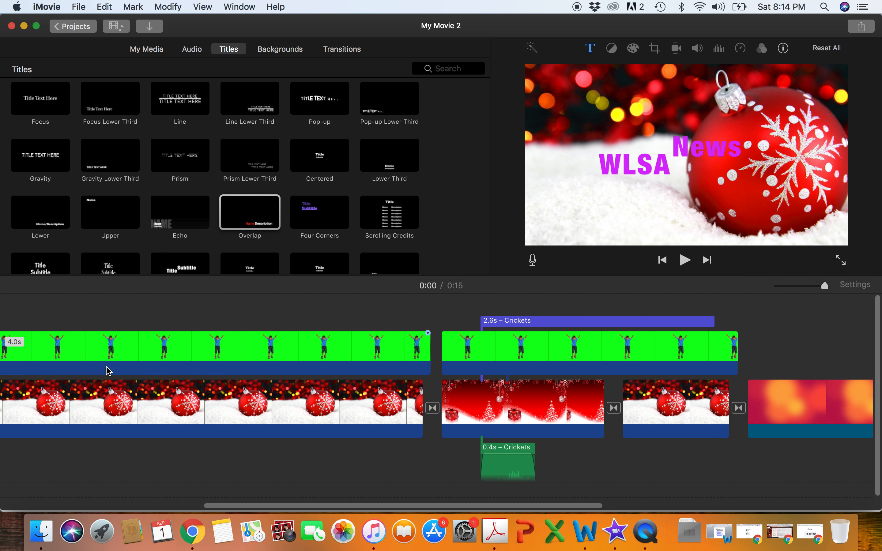